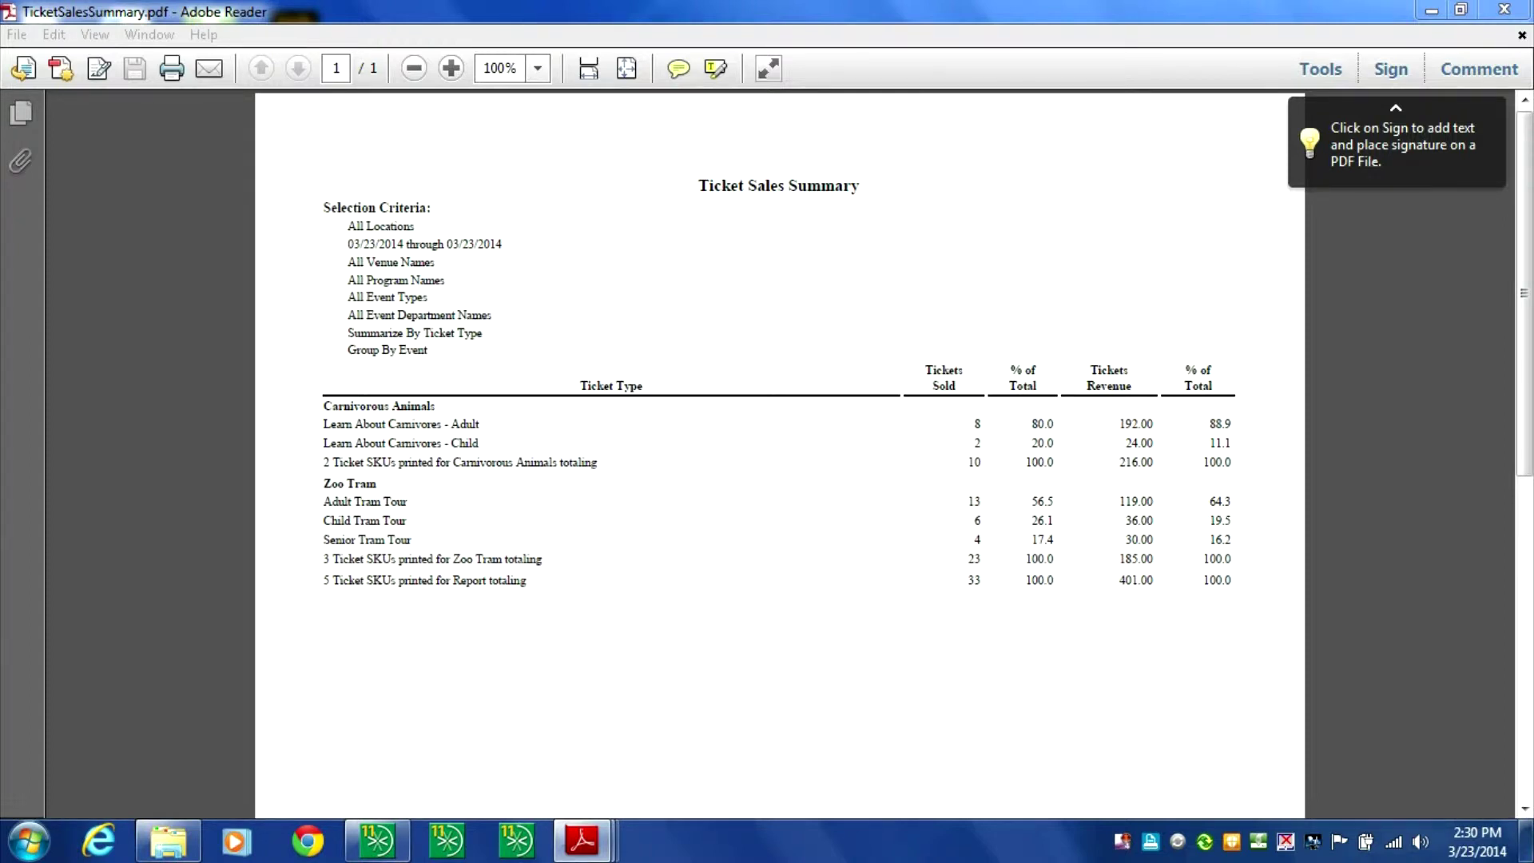
View the Program/Event Revenue, Session Attendance by Sold To, and Tickets Accrued Sales reports.
{"action": "mouse_move", "coordinate": [583, 840]}
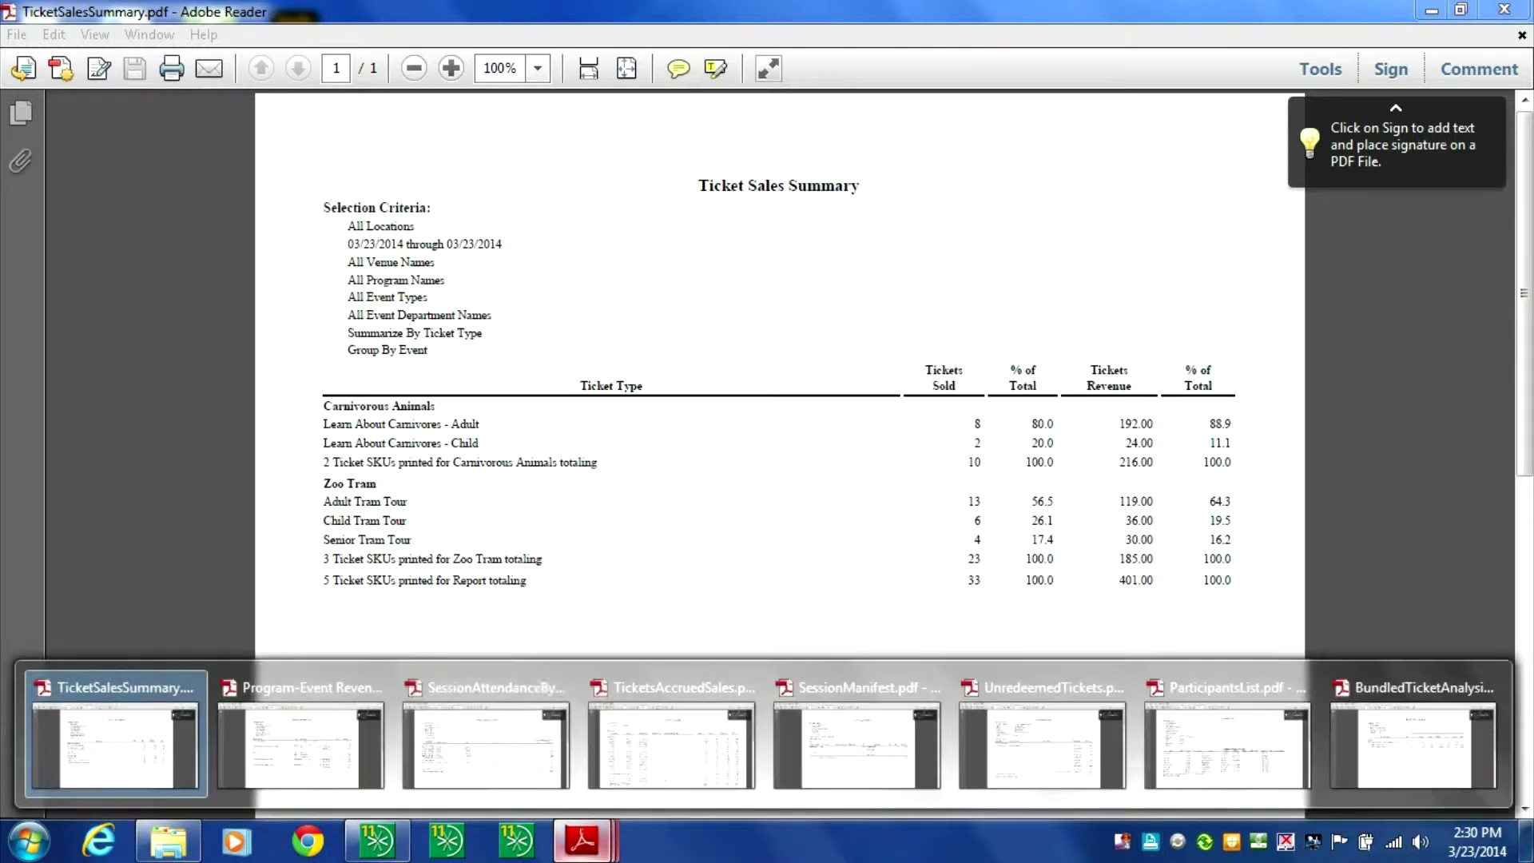
{"action": "left_click", "coordinate": [300, 747]}
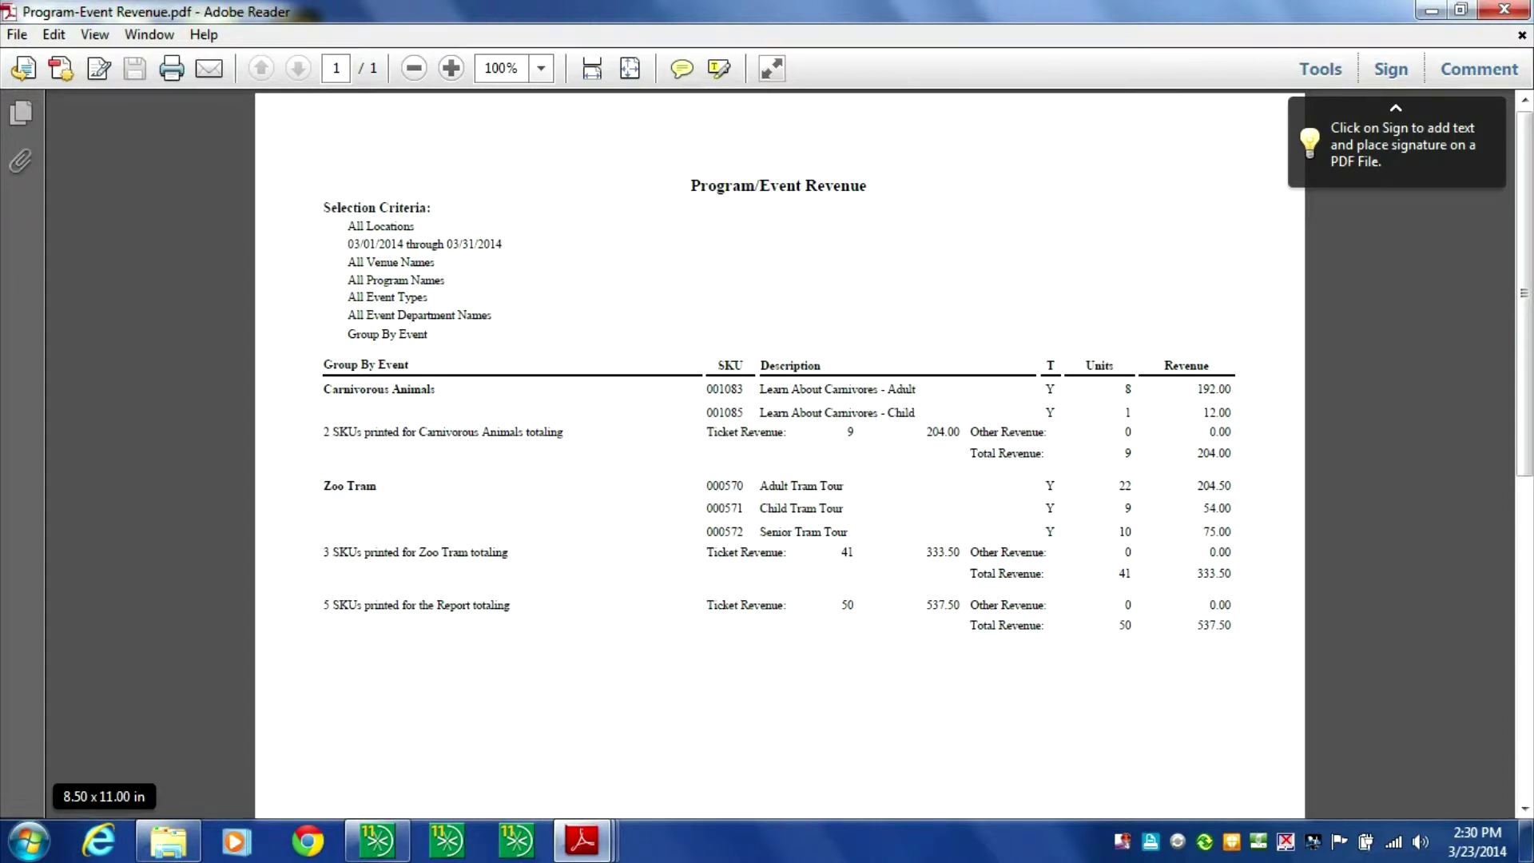
{"action": "left_click", "coordinate": [582, 841]}
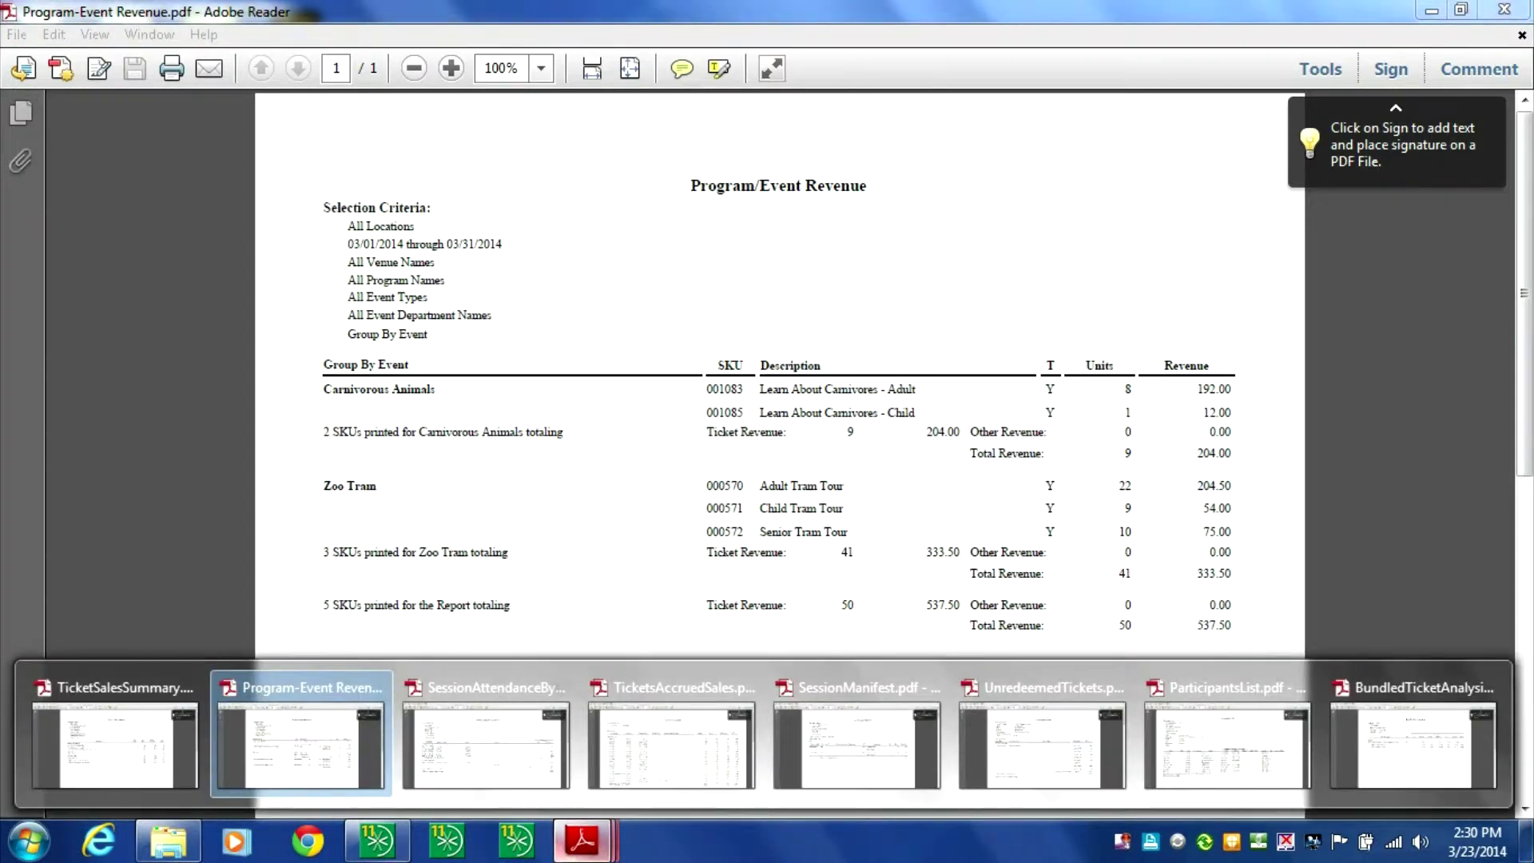
{"action": "left_click", "coordinate": [485, 739]}
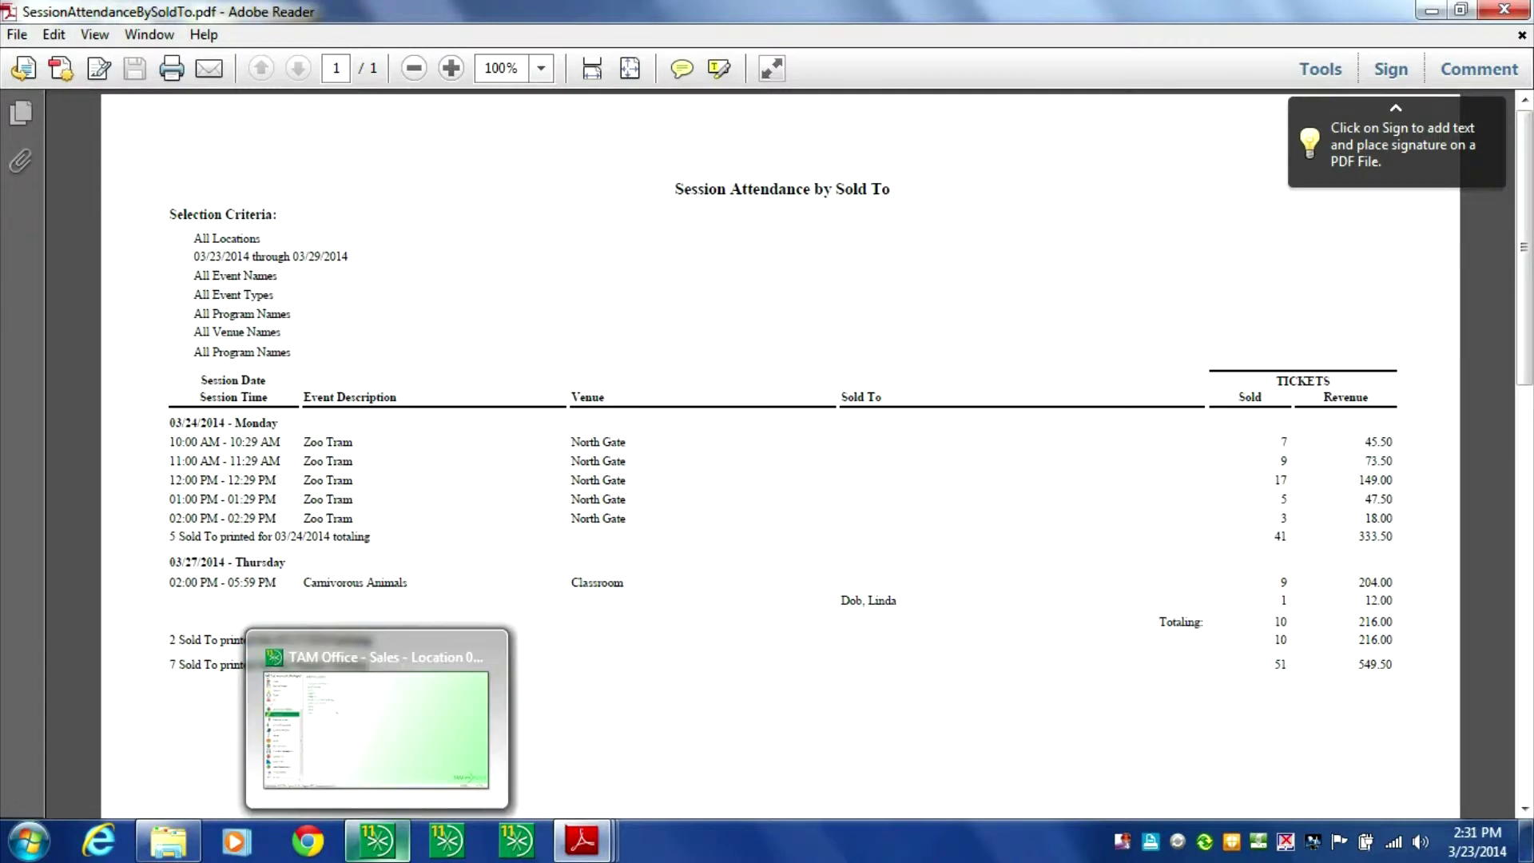
{"action": "left_click", "coordinate": [581, 840]}
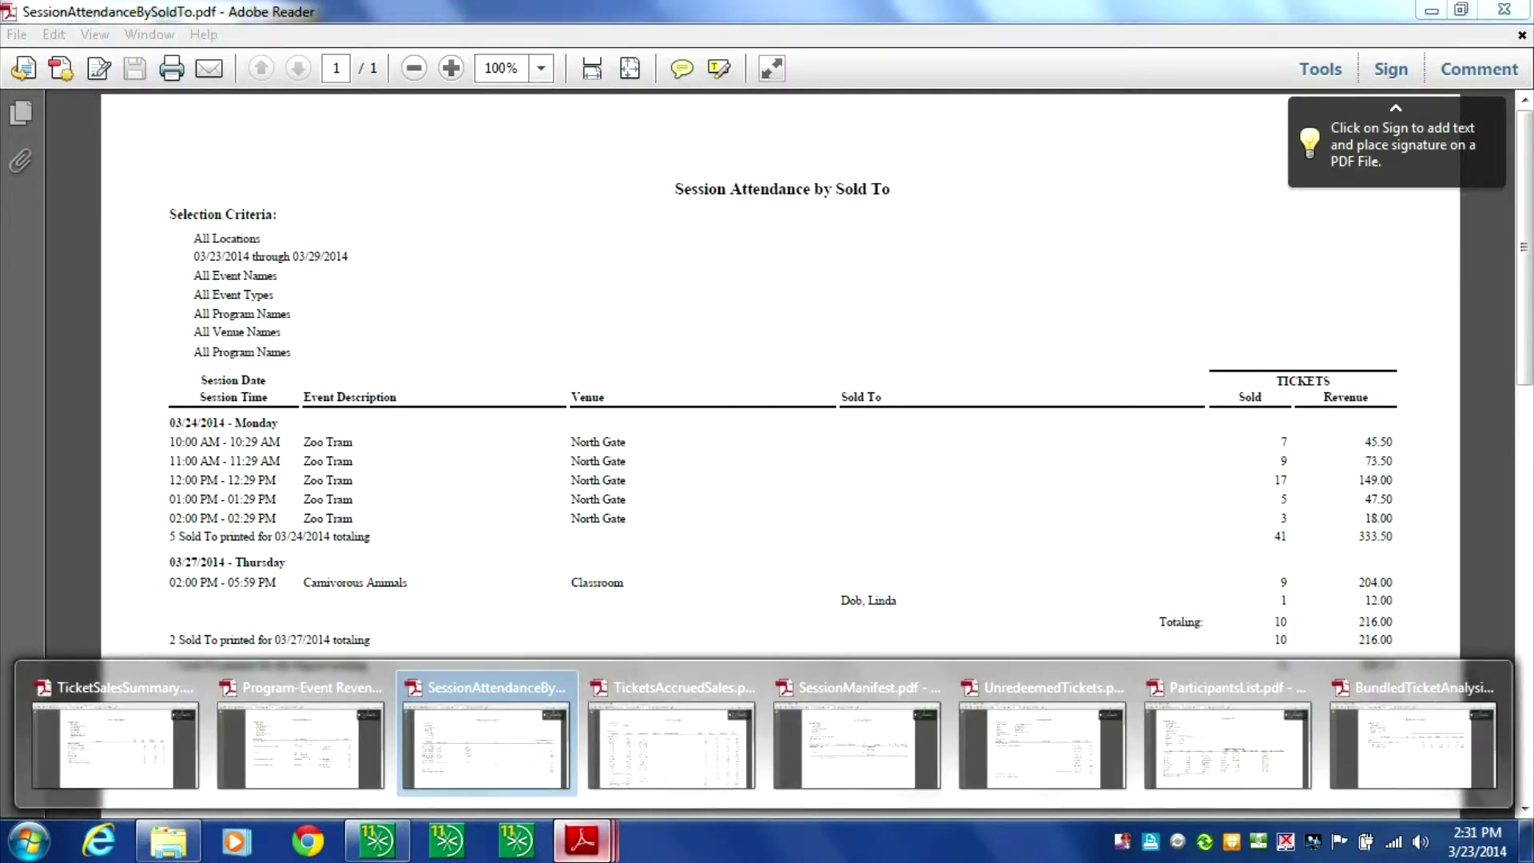
{"action": "left_click", "coordinate": [670, 742]}
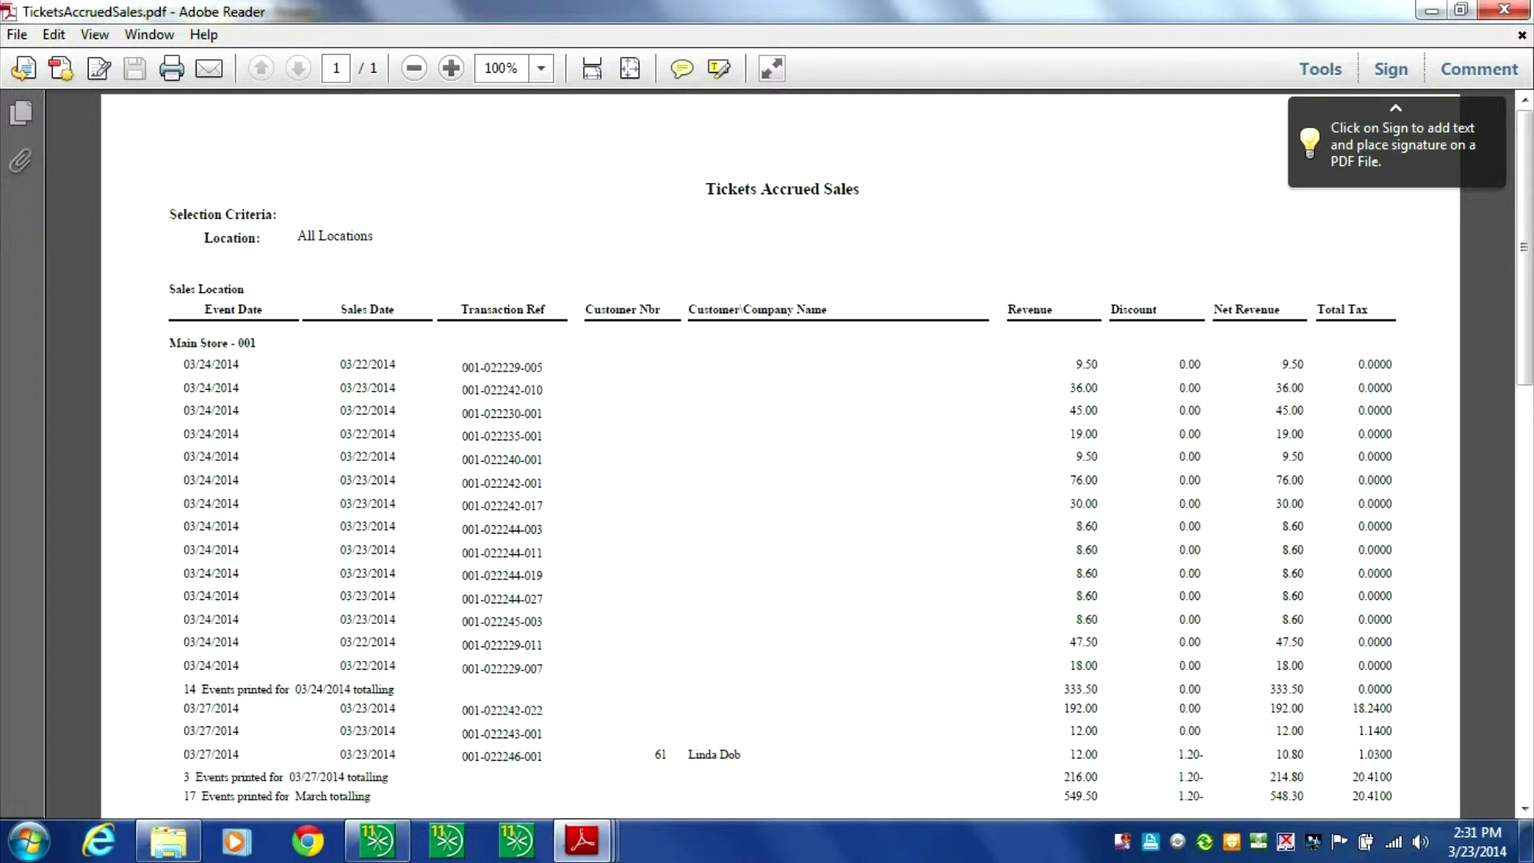
View the Event Session Manifest and Unredeemed Tickets reports, and bring up the Participants List report.
{"action": "mouse_move", "coordinate": [582, 841]}
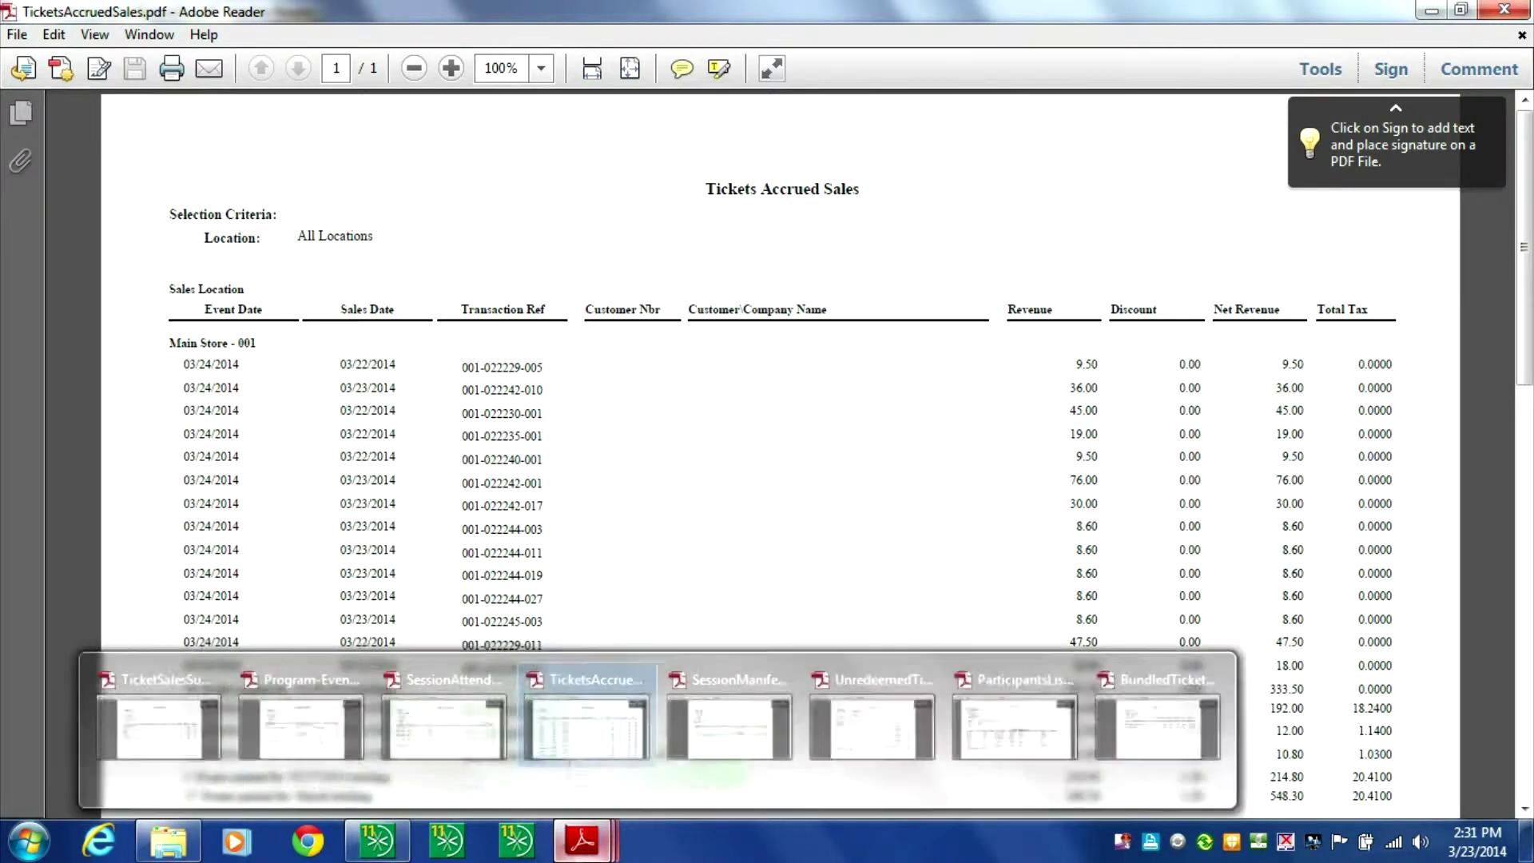
{"action": "left_click", "coordinate": [728, 723]}
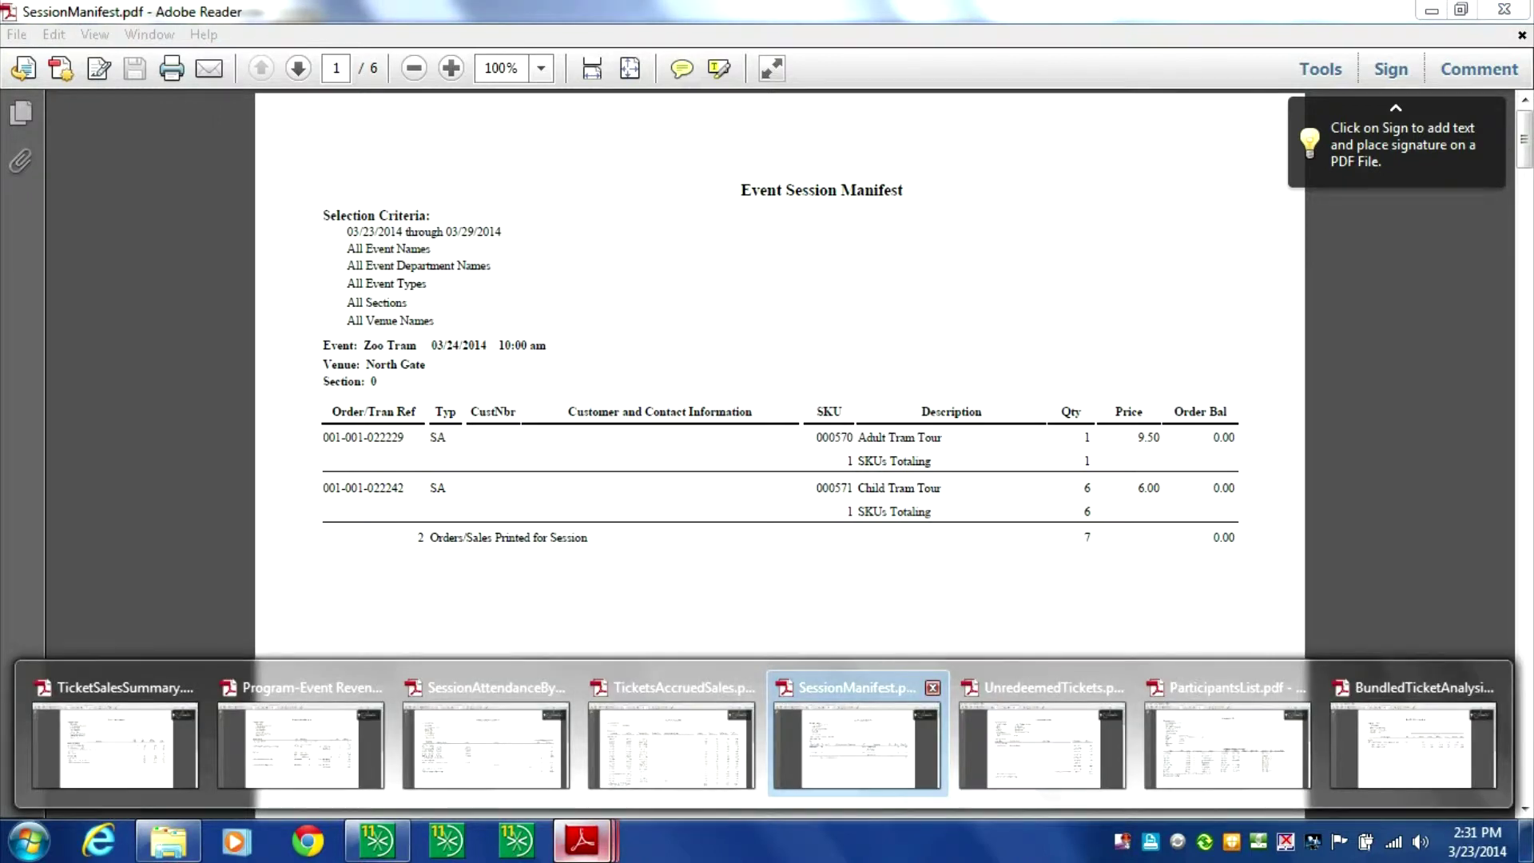
{"action": "key", "text": "alt+Tab"}
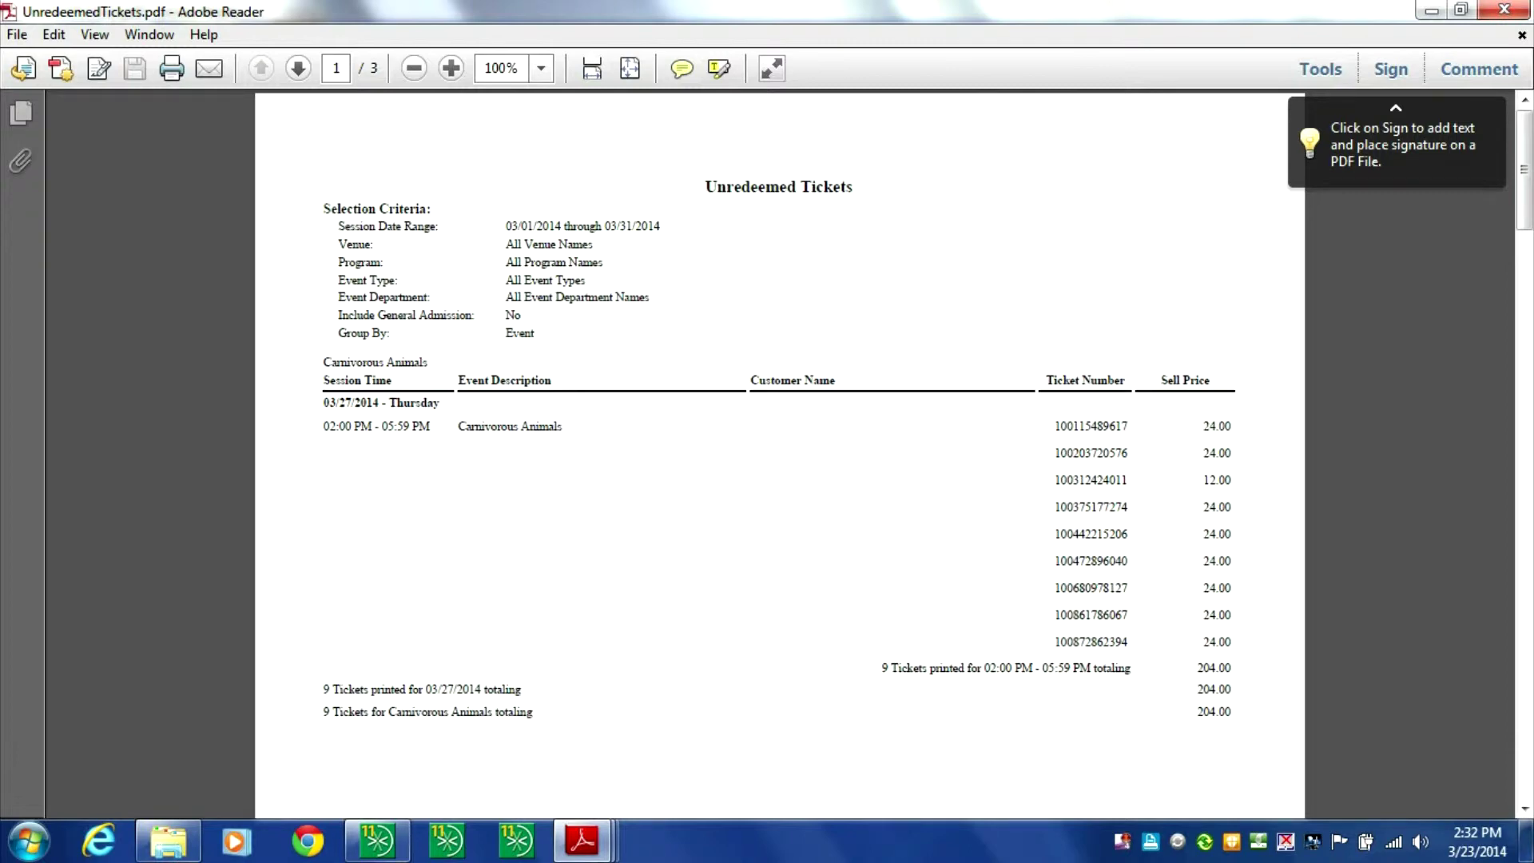
{"action": "mouse_move", "coordinate": [582, 841]}
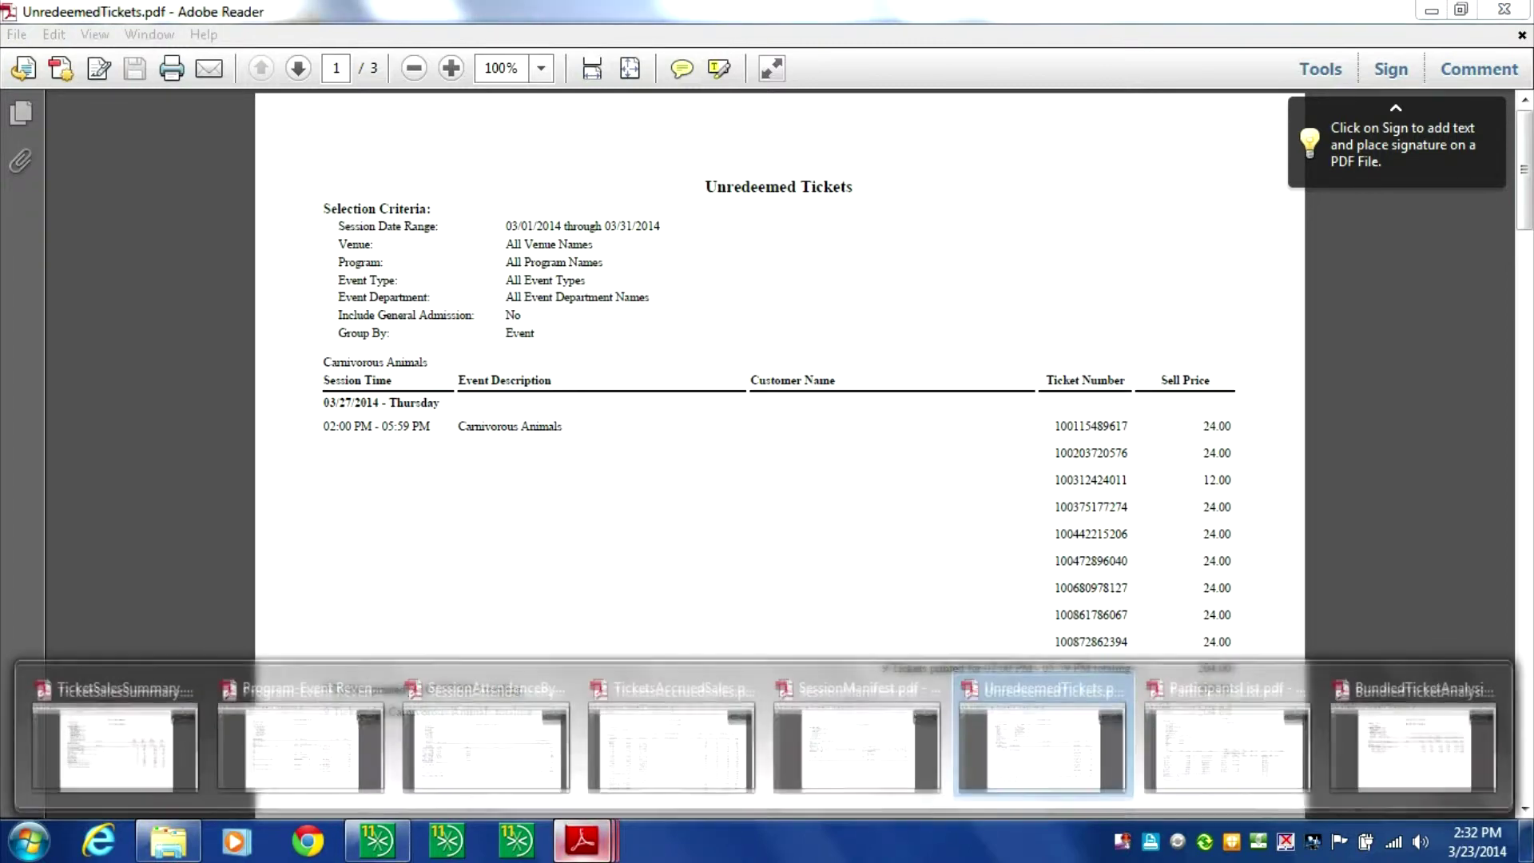
{"action": "left_click", "coordinate": [1234, 743]}
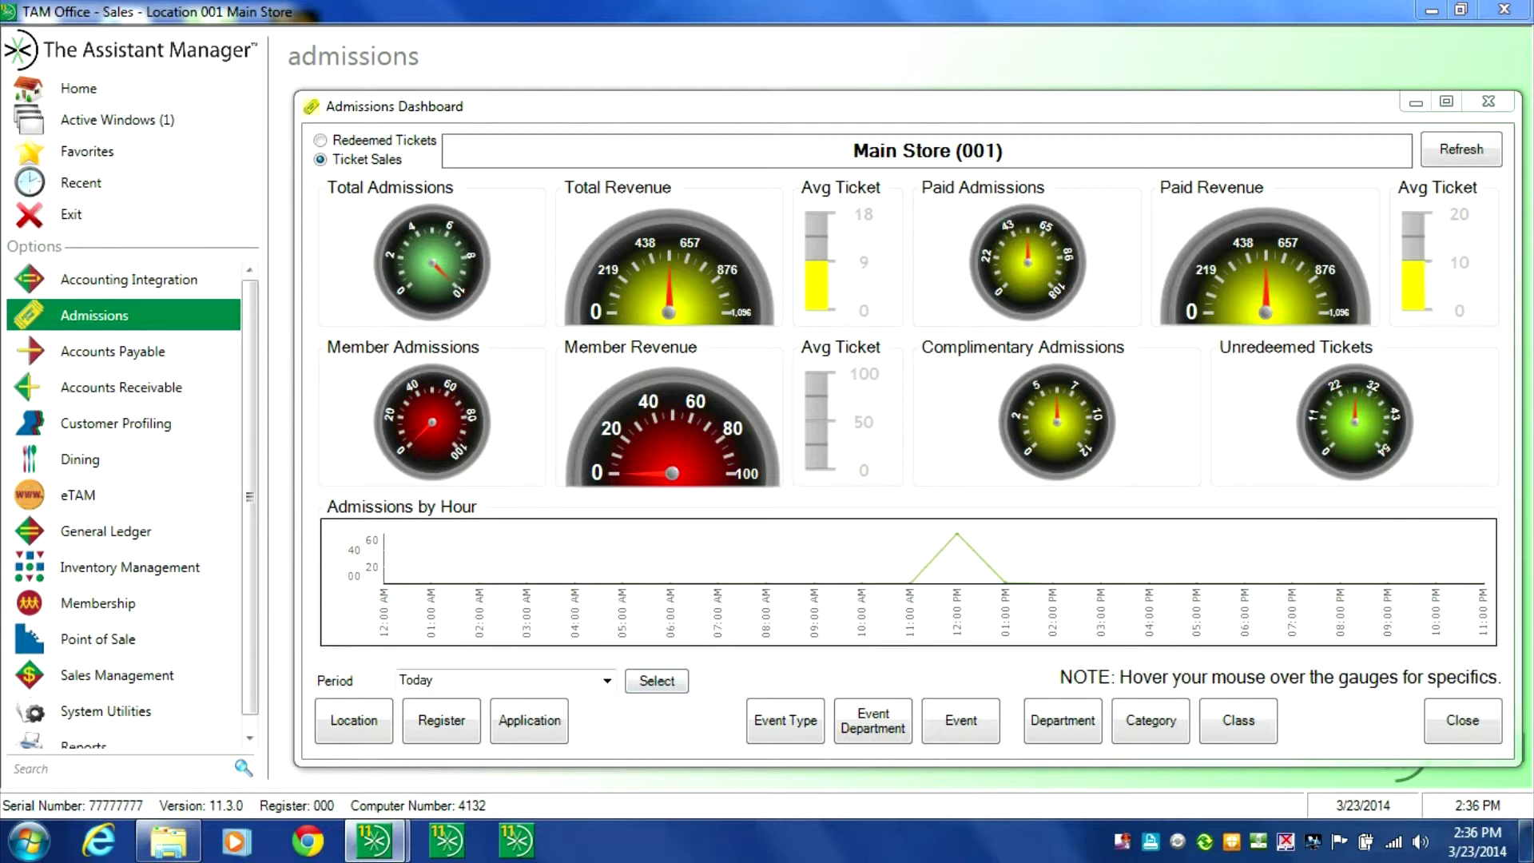
Check the period options of the Admissions Dashboard and enlarge the dashboard to fill the screen.
{"action": "left_click", "coordinate": [608, 680]}
{"action": "left_click", "coordinate": [415, 823]}
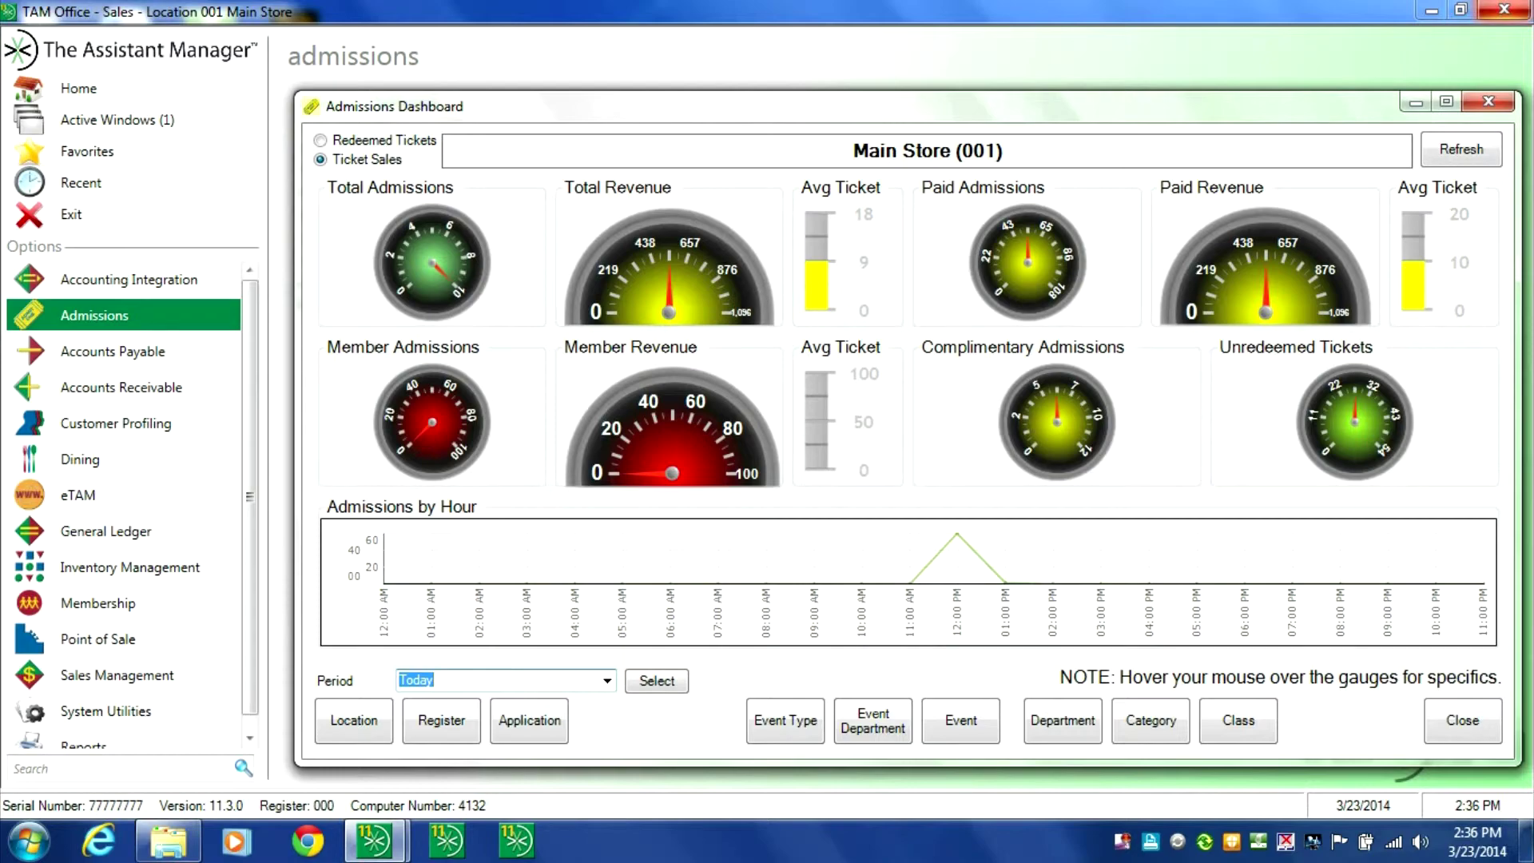
{"action": "left_click", "coordinate": [1502, 9]}
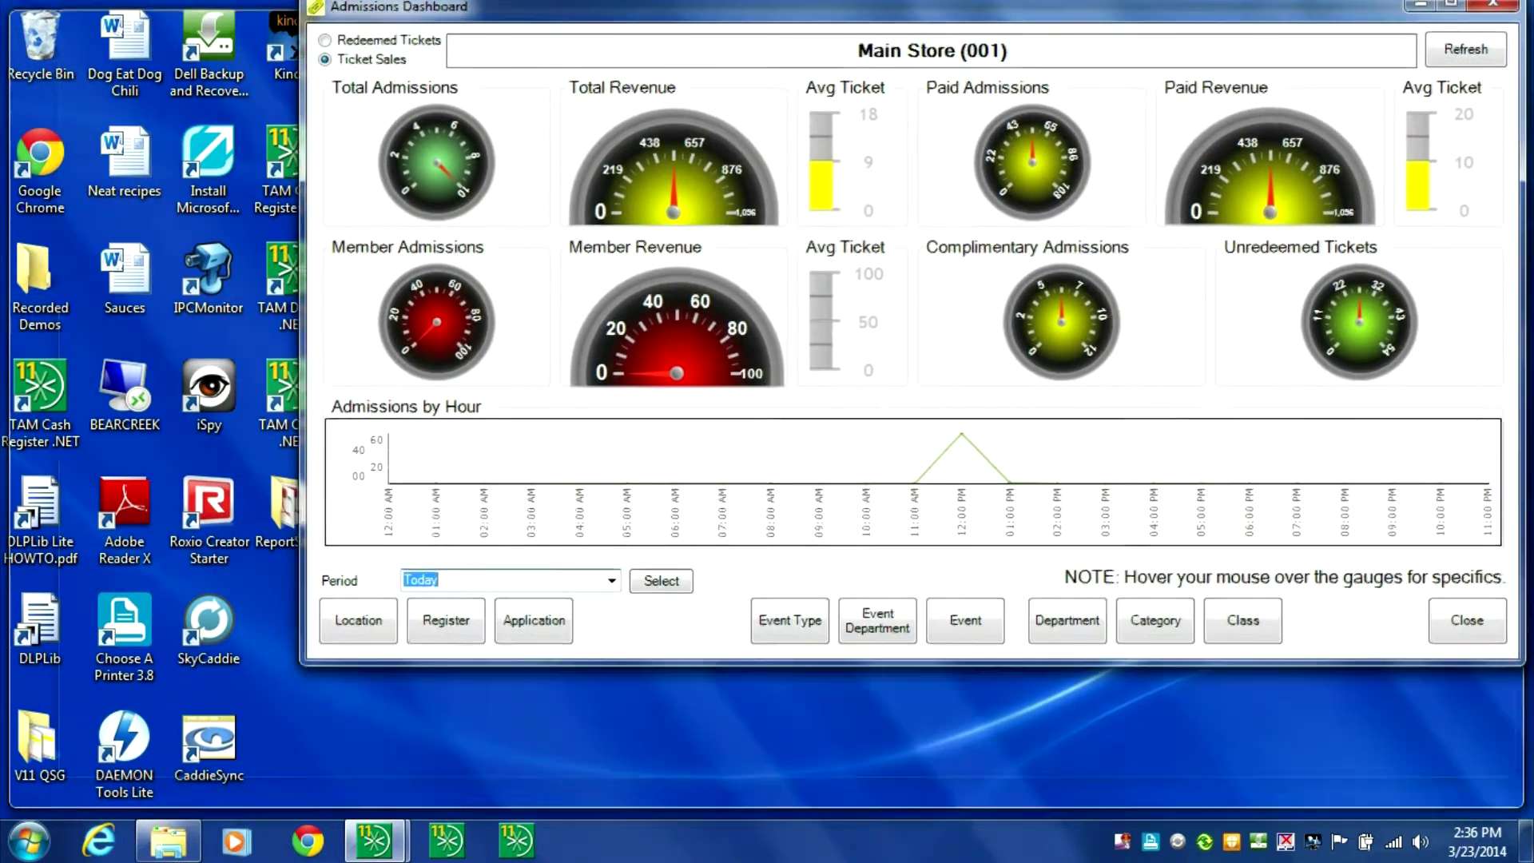
{"action": "key", "text": "super+Up"}
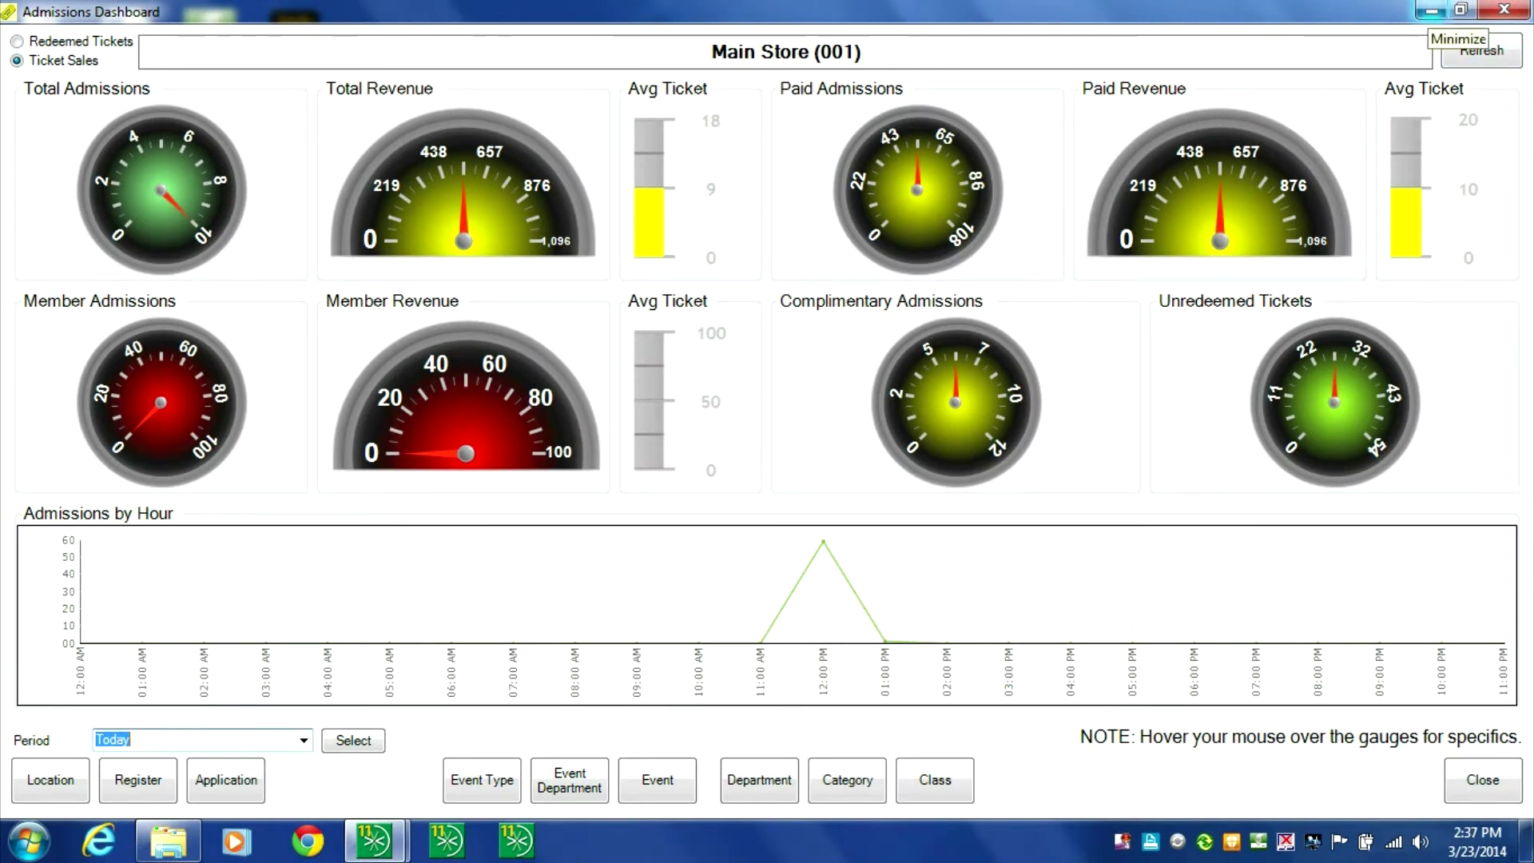
Return to the TAM Office main window and open the Alerts selector in System Utilities.
{"action": "left_click", "coordinate": [1431, 11]}
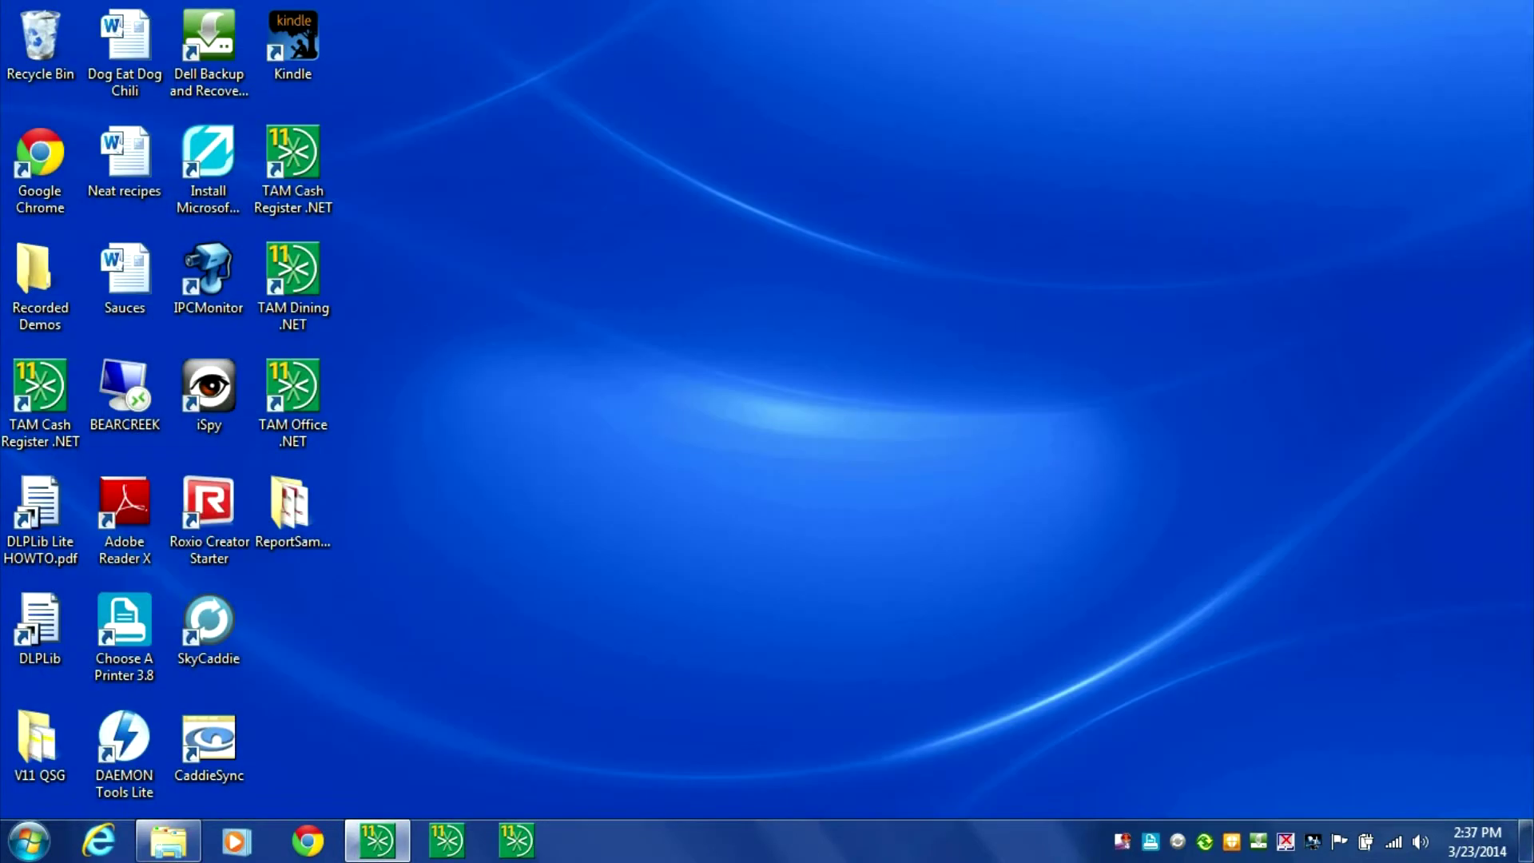
{"action": "left_click", "coordinate": [377, 840]}
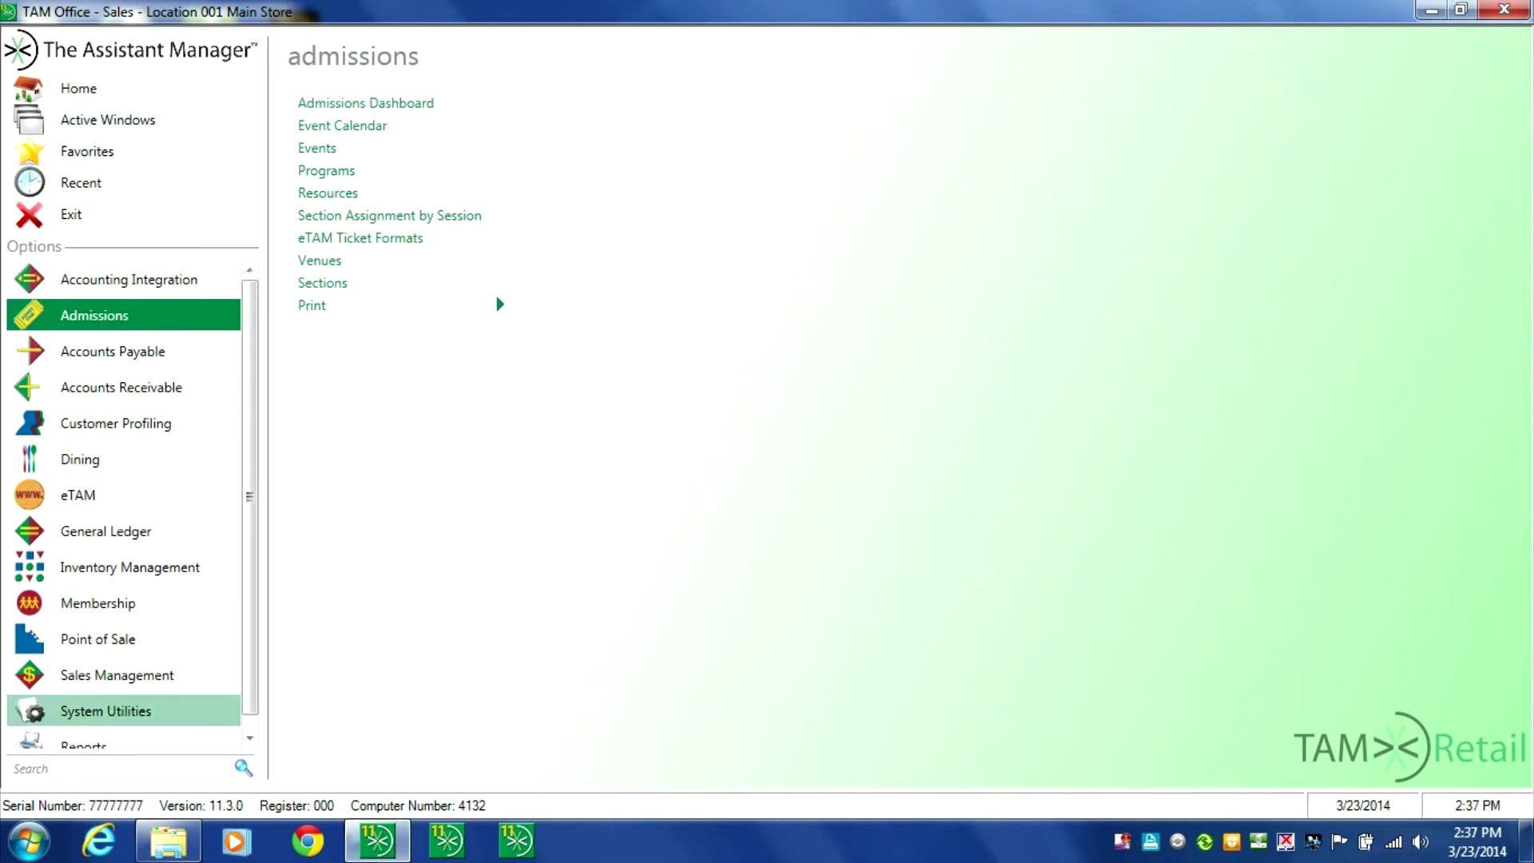
{"action": "left_click", "coordinate": [106, 710]}
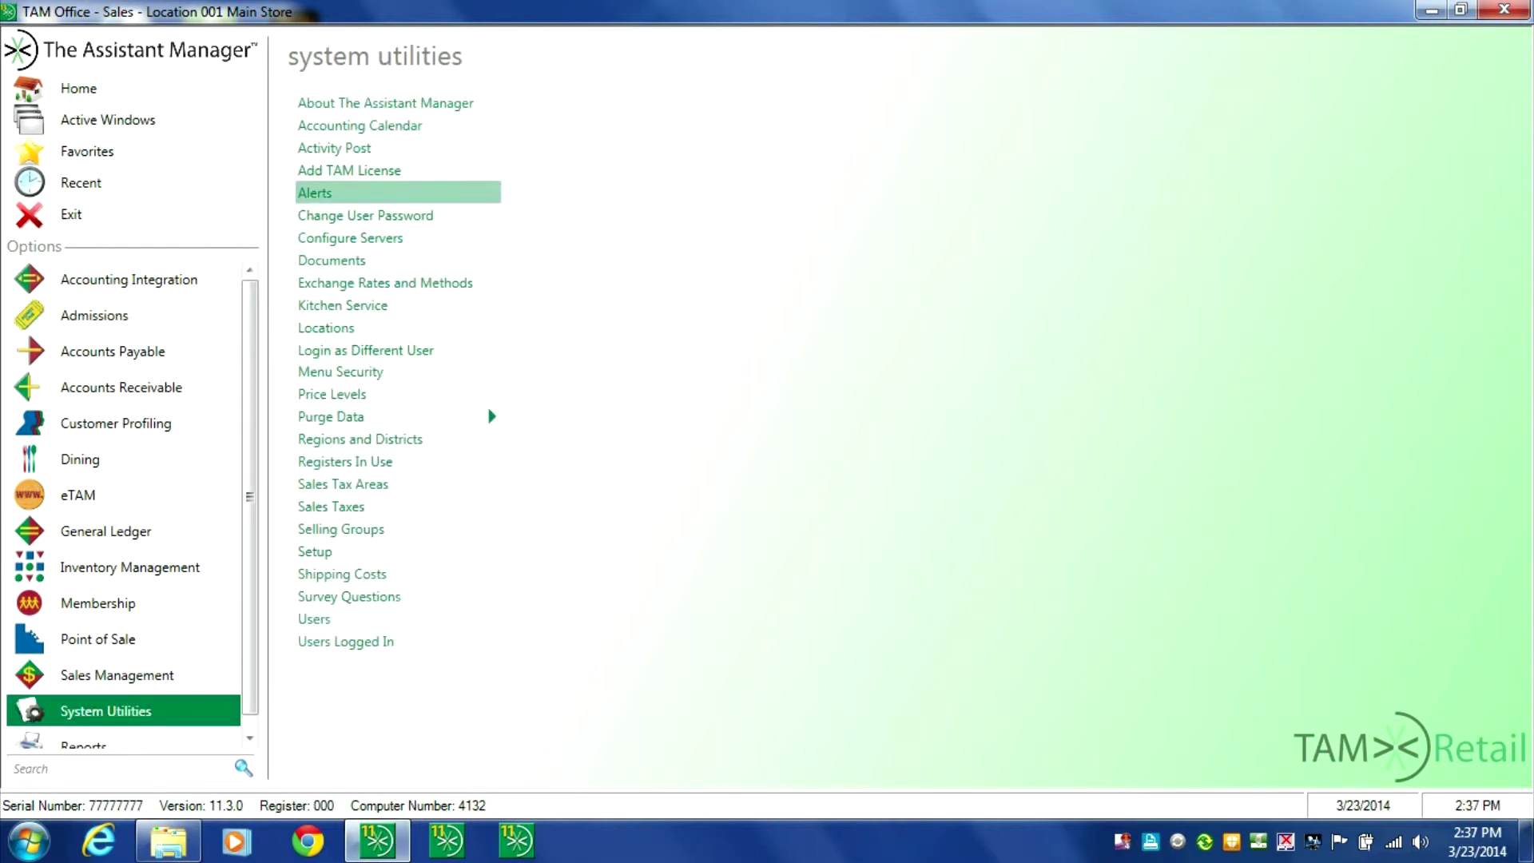
{"action": "left_click", "coordinate": [316, 191]}
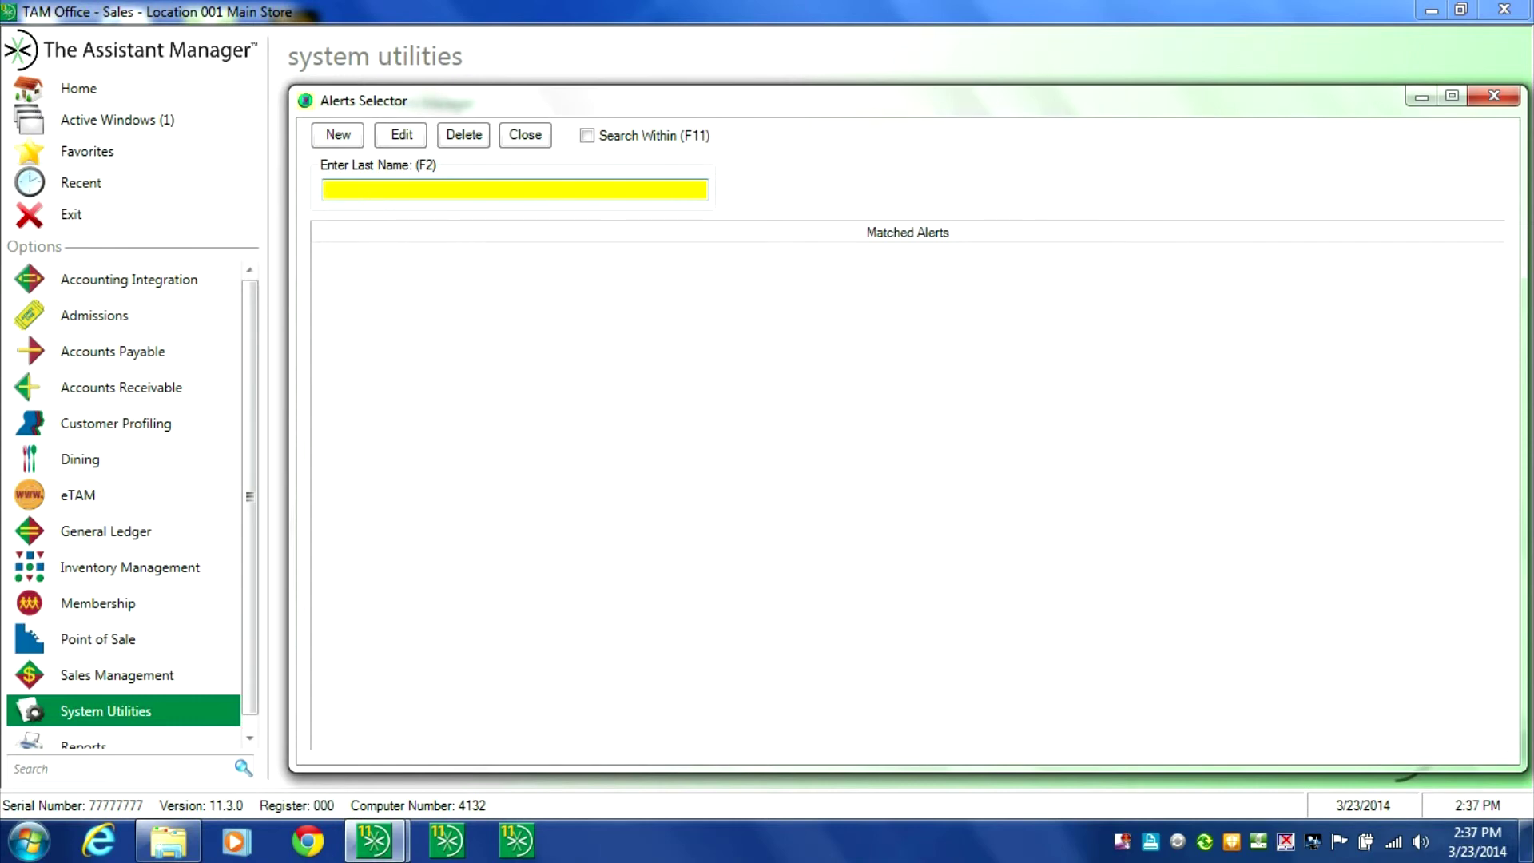
Search the alert recipients for last names starting with "d" and open the matching record.
{"action": "type", "text": "jd"}
{"action": "key", "text": "BackSpace"}
{"action": "key", "text": "BackSpace"}
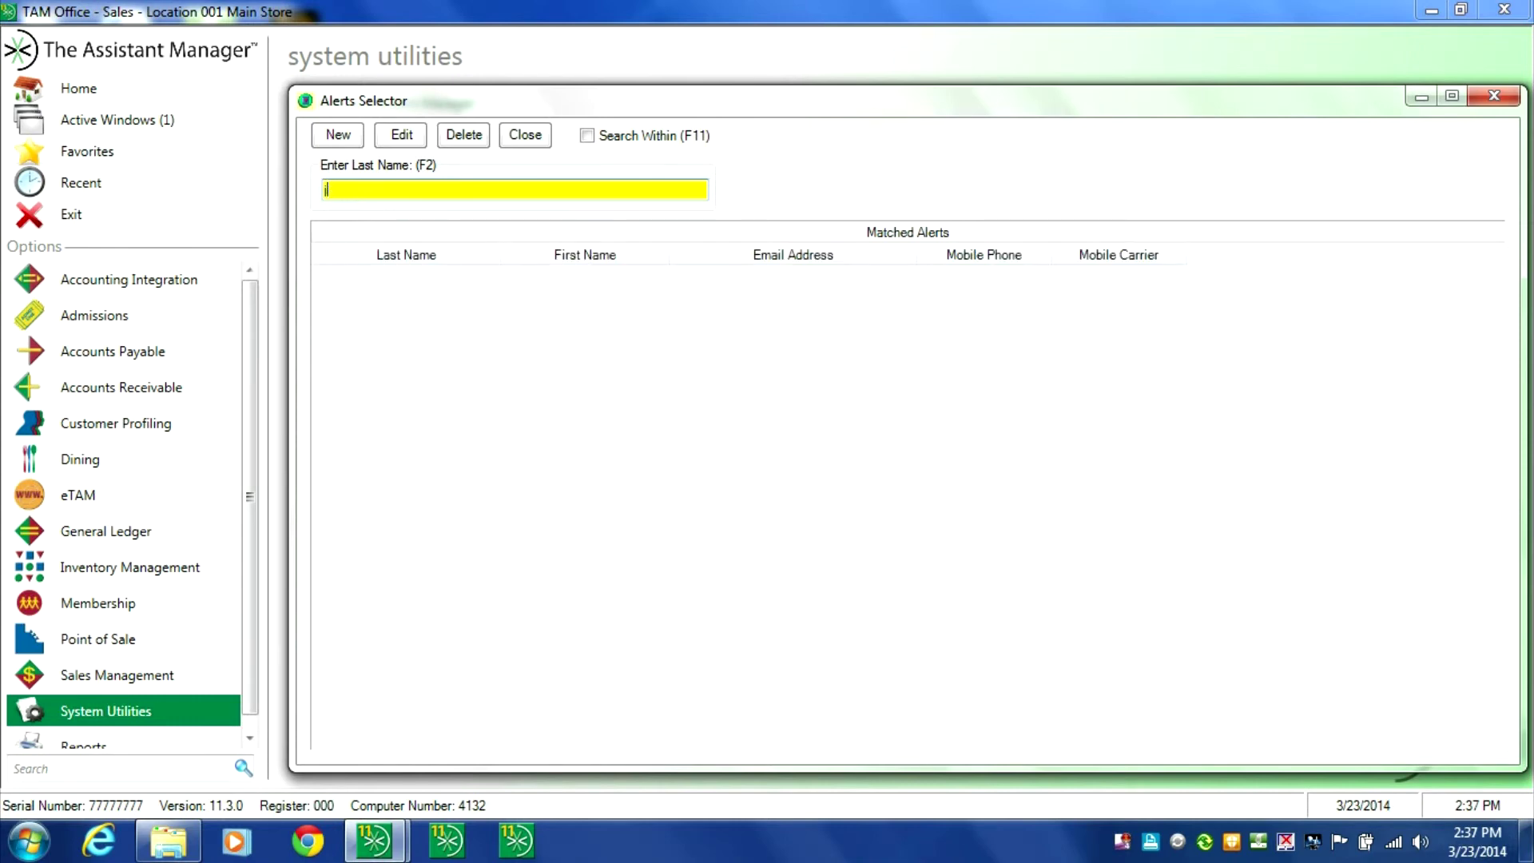
{"action": "type", "text": "d"}
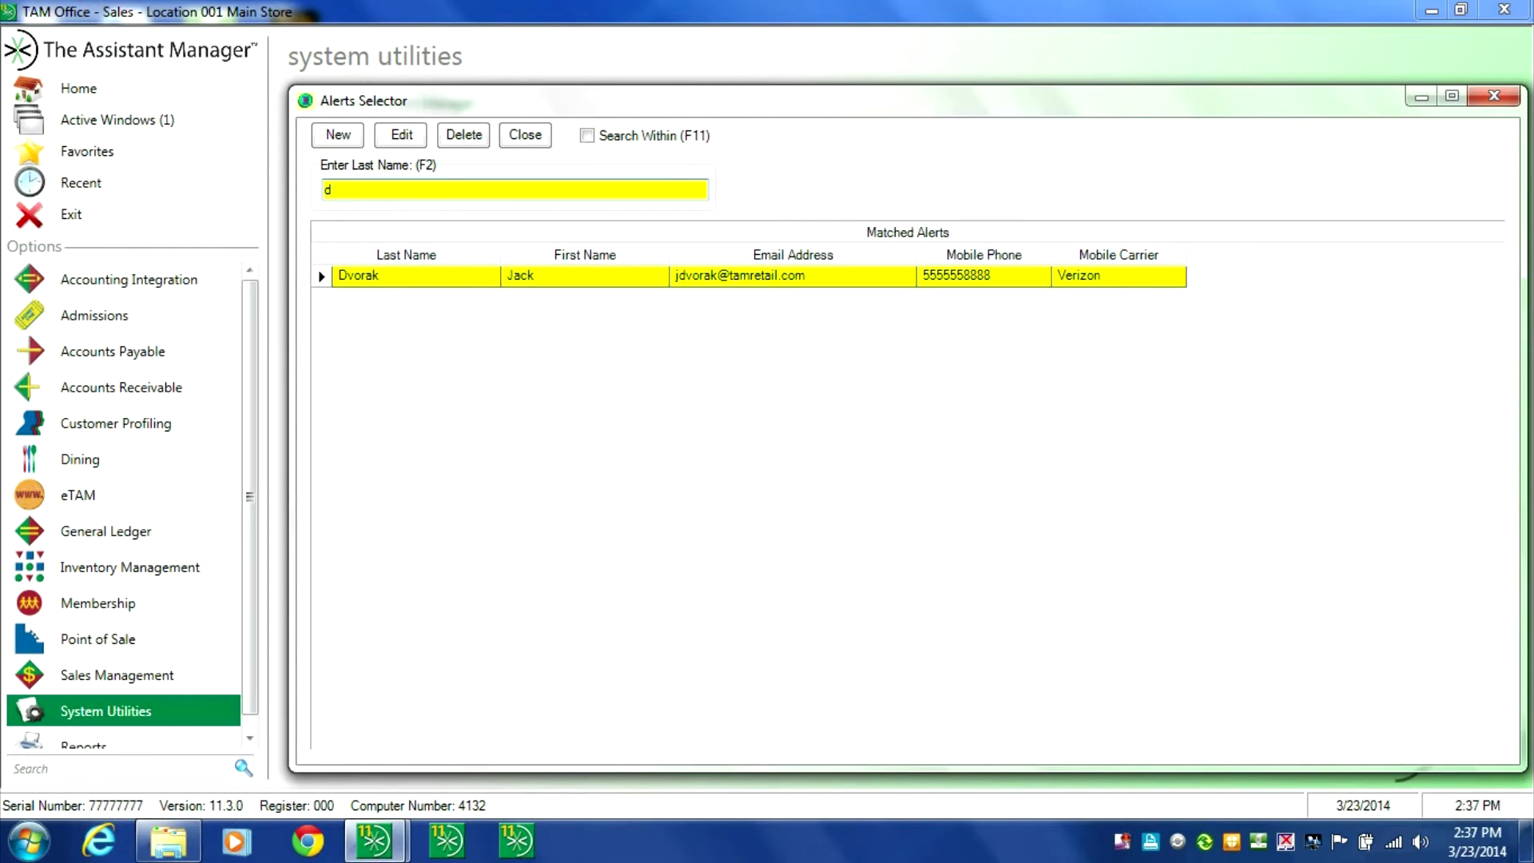
{"action": "key", "text": "Return"}
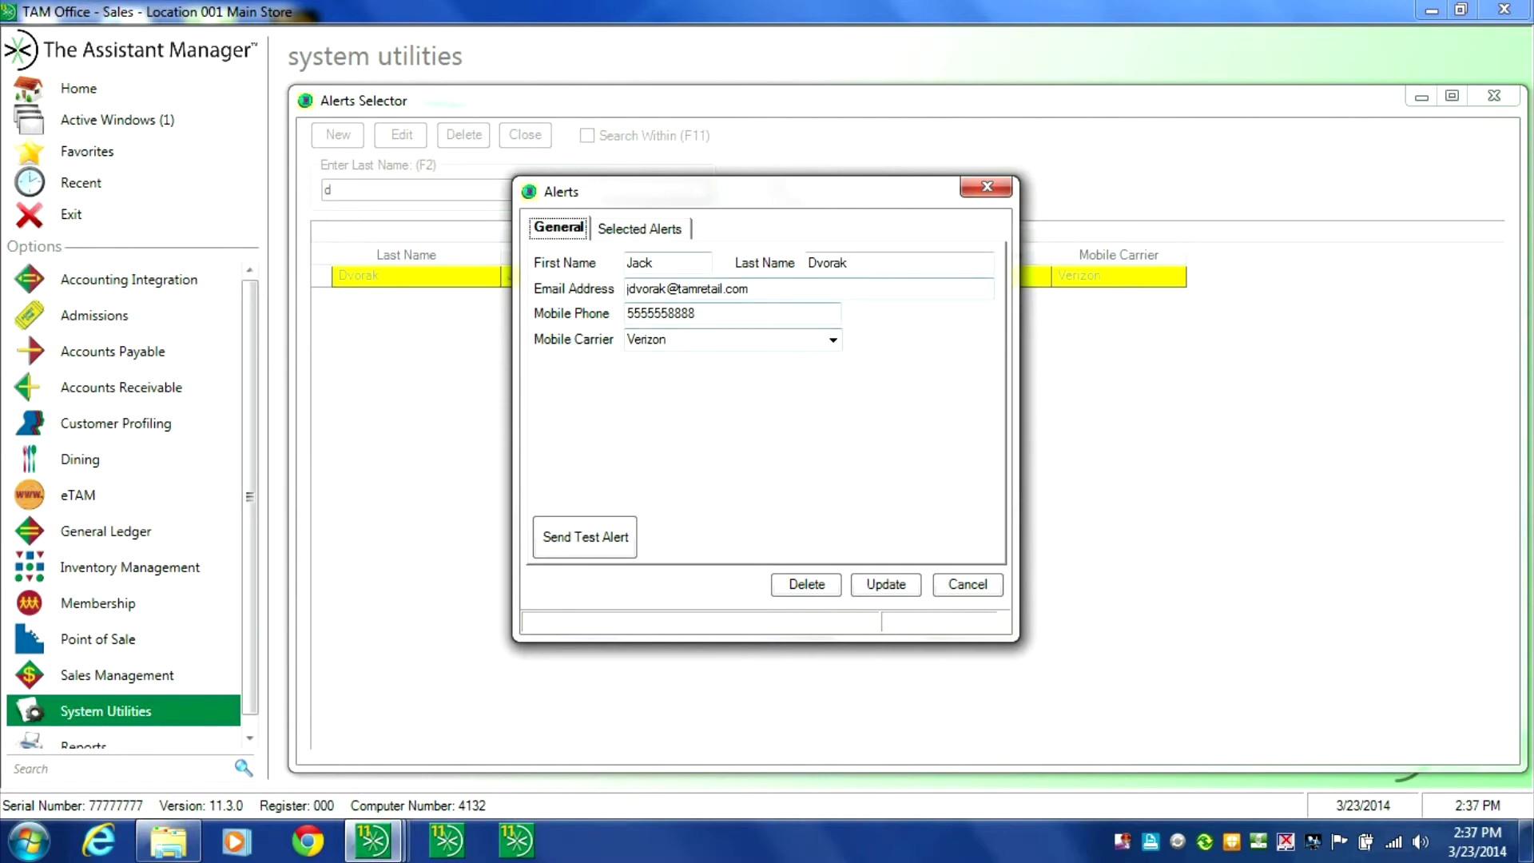
Open the list of alerts that can be added for this recipient and filter it to the Fraud classification.
{"action": "key", "text": "Right"}
{"action": "key", "text": "Tab"}
{"action": "key", "text": "Return"}
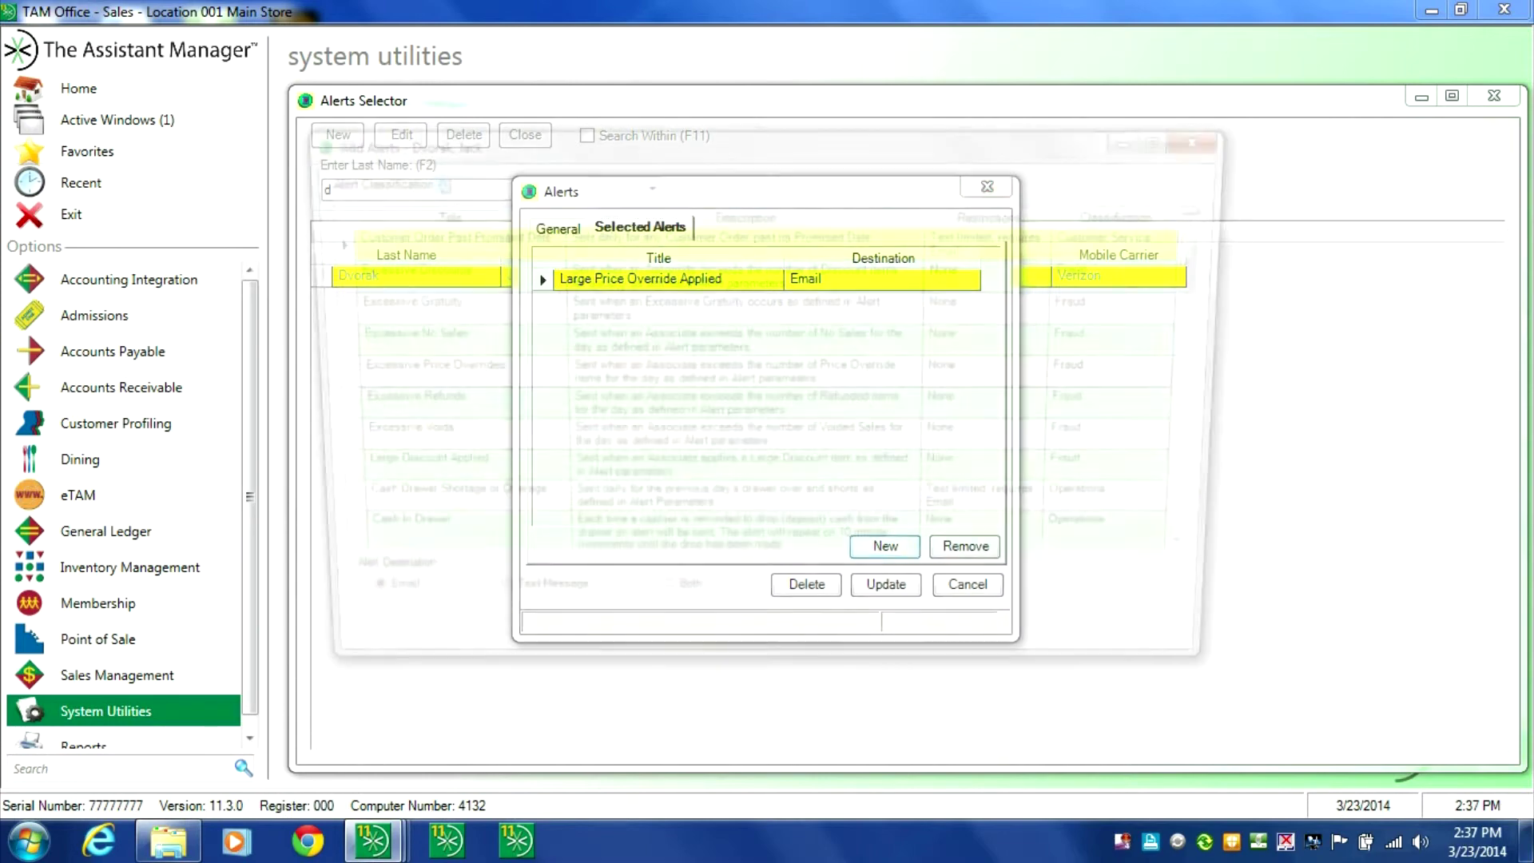
{"action": "key", "text": "alt+Down"}
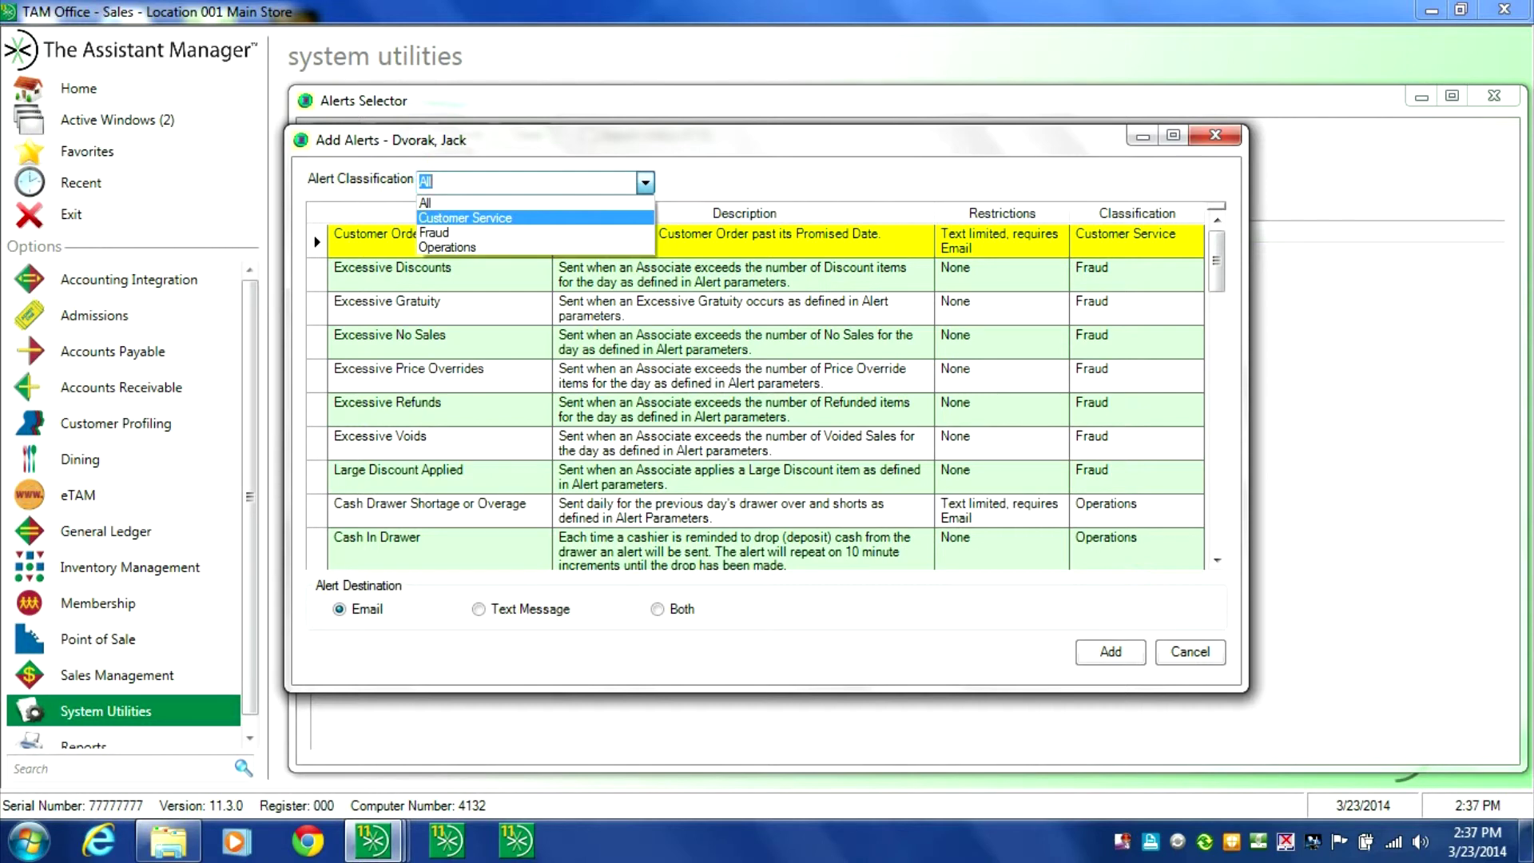
{"action": "key", "text": "Down"}
{"action": "key", "text": "Return"}
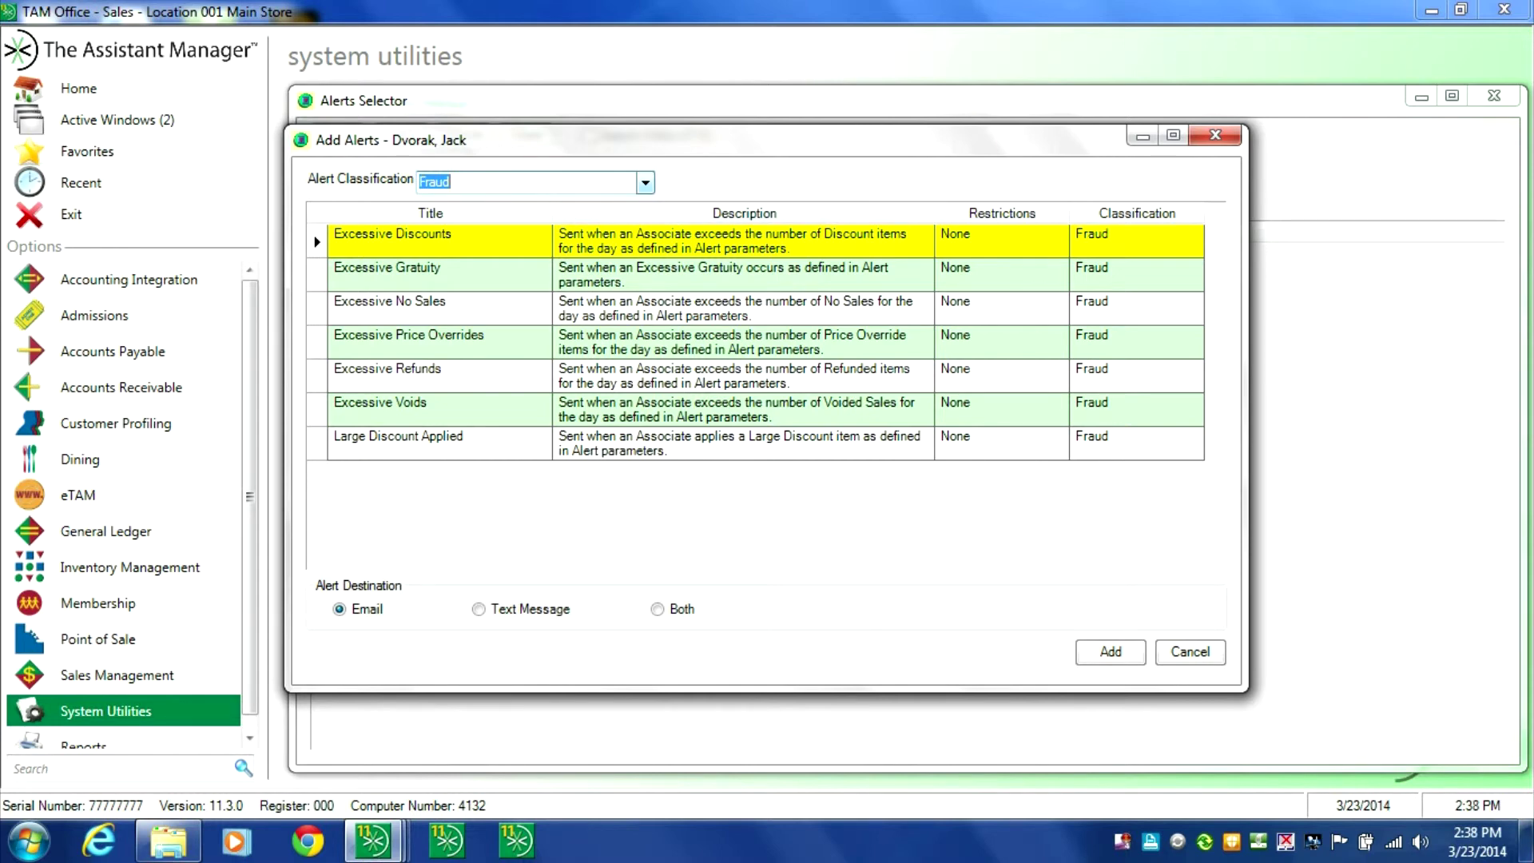
Examine the Customer Service and Operations alerts, including Customer Message Displayed, and close the recipient's record without adding any.
{"action": "left_click", "coordinate": [645, 183]}
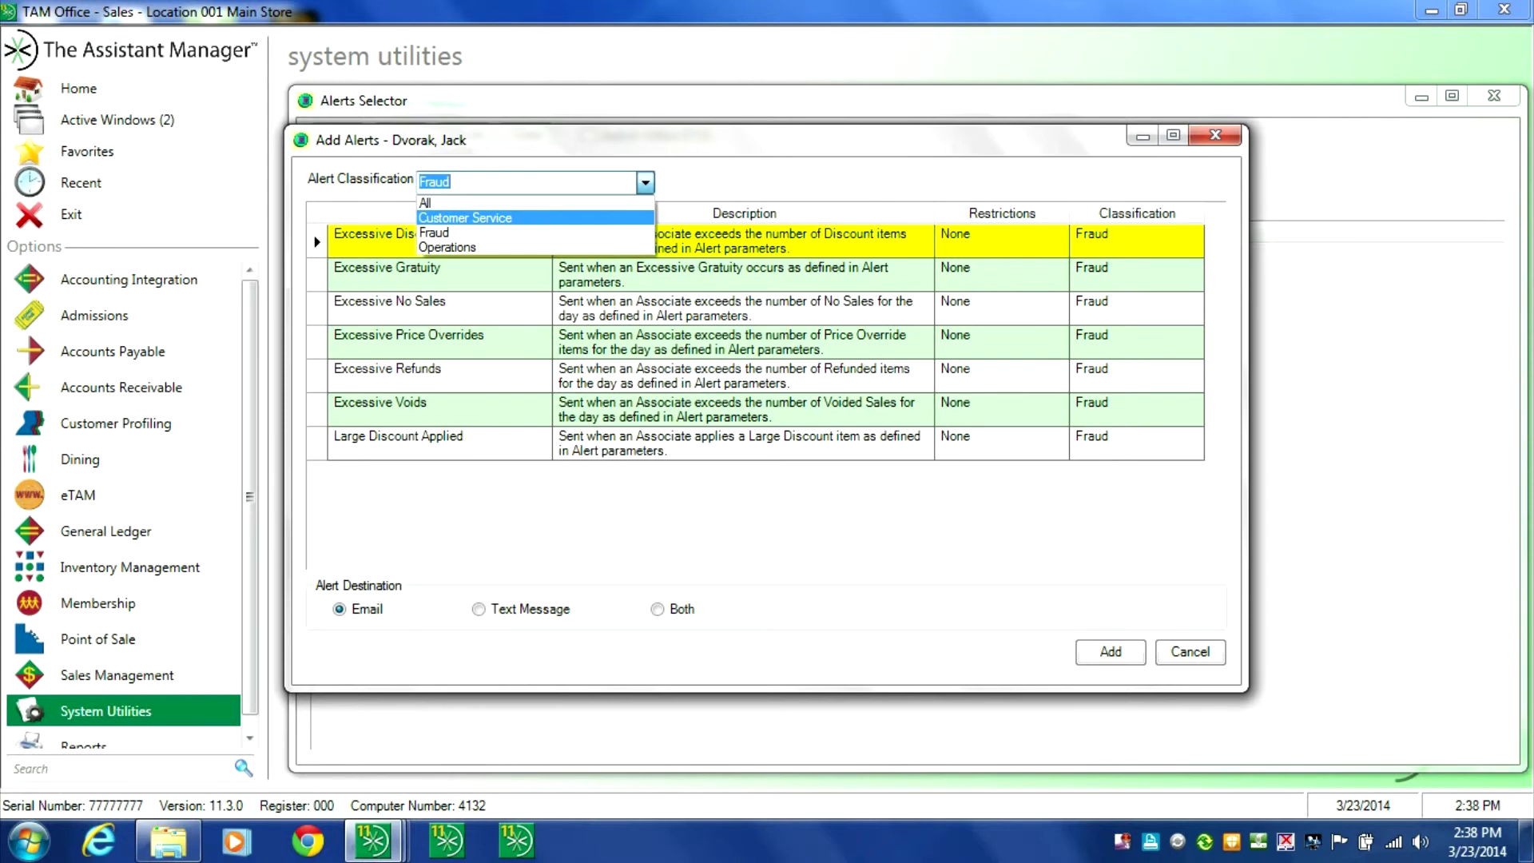
{"action": "left_click", "coordinate": [465, 217]}
{"action": "left_click", "coordinate": [644, 183]}
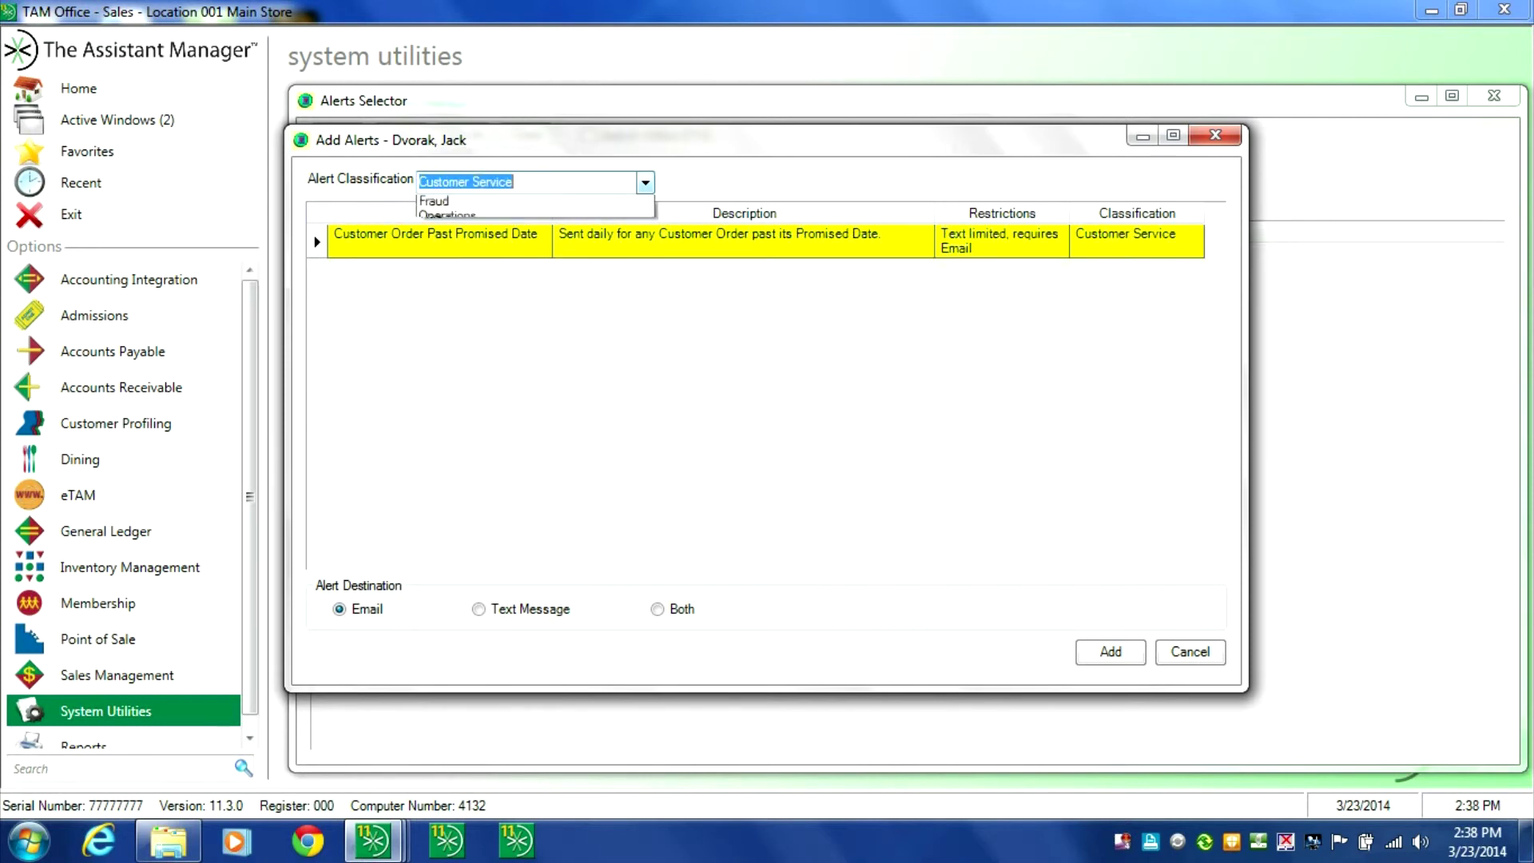
{"action": "left_click", "coordinate": [465, 242]}
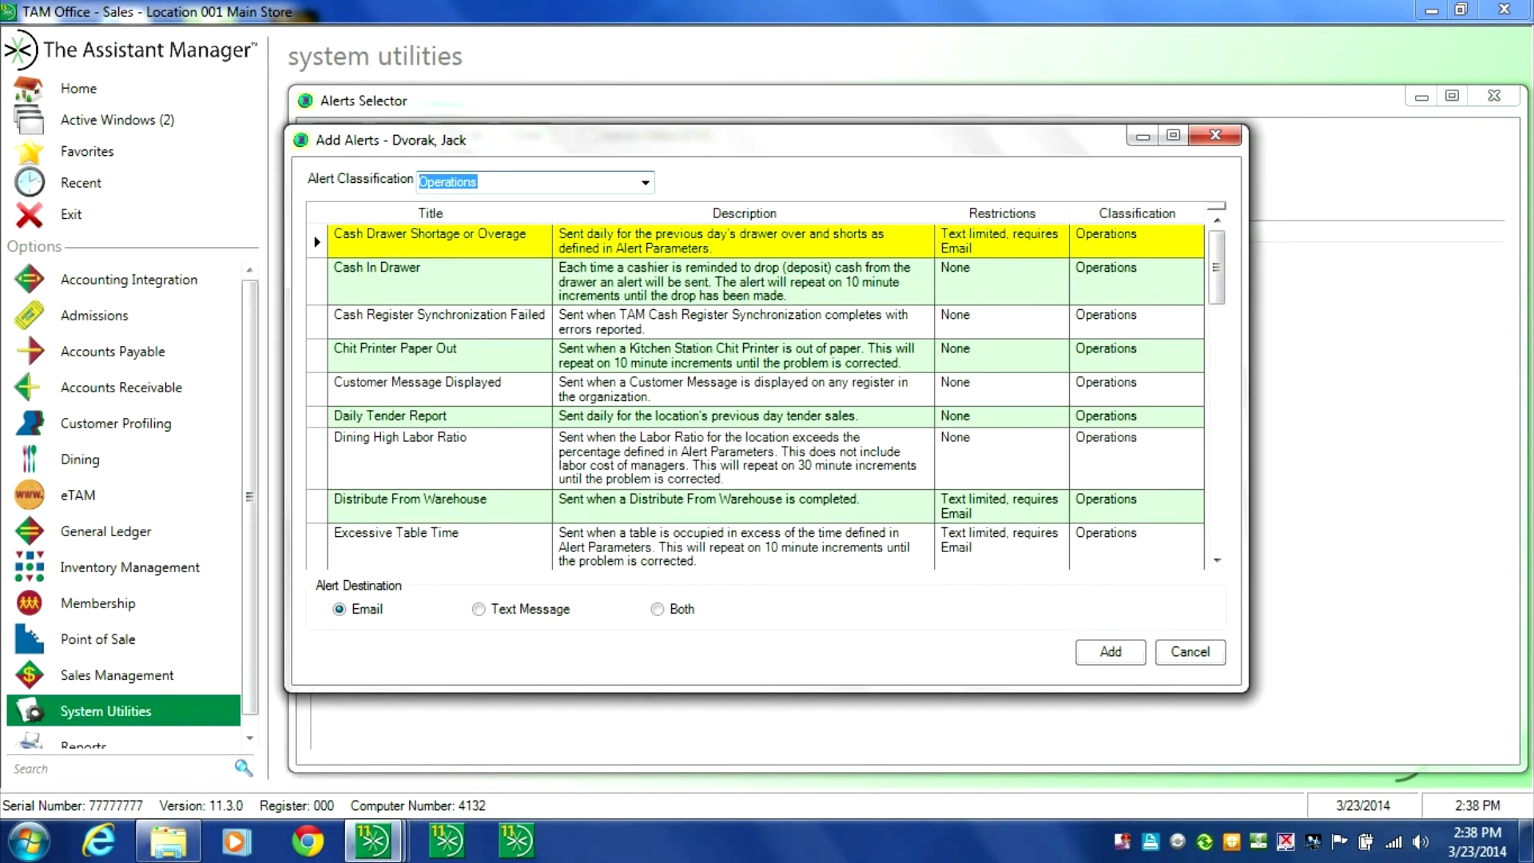
{"action": "left_click", "coordinate": [417, 383]}
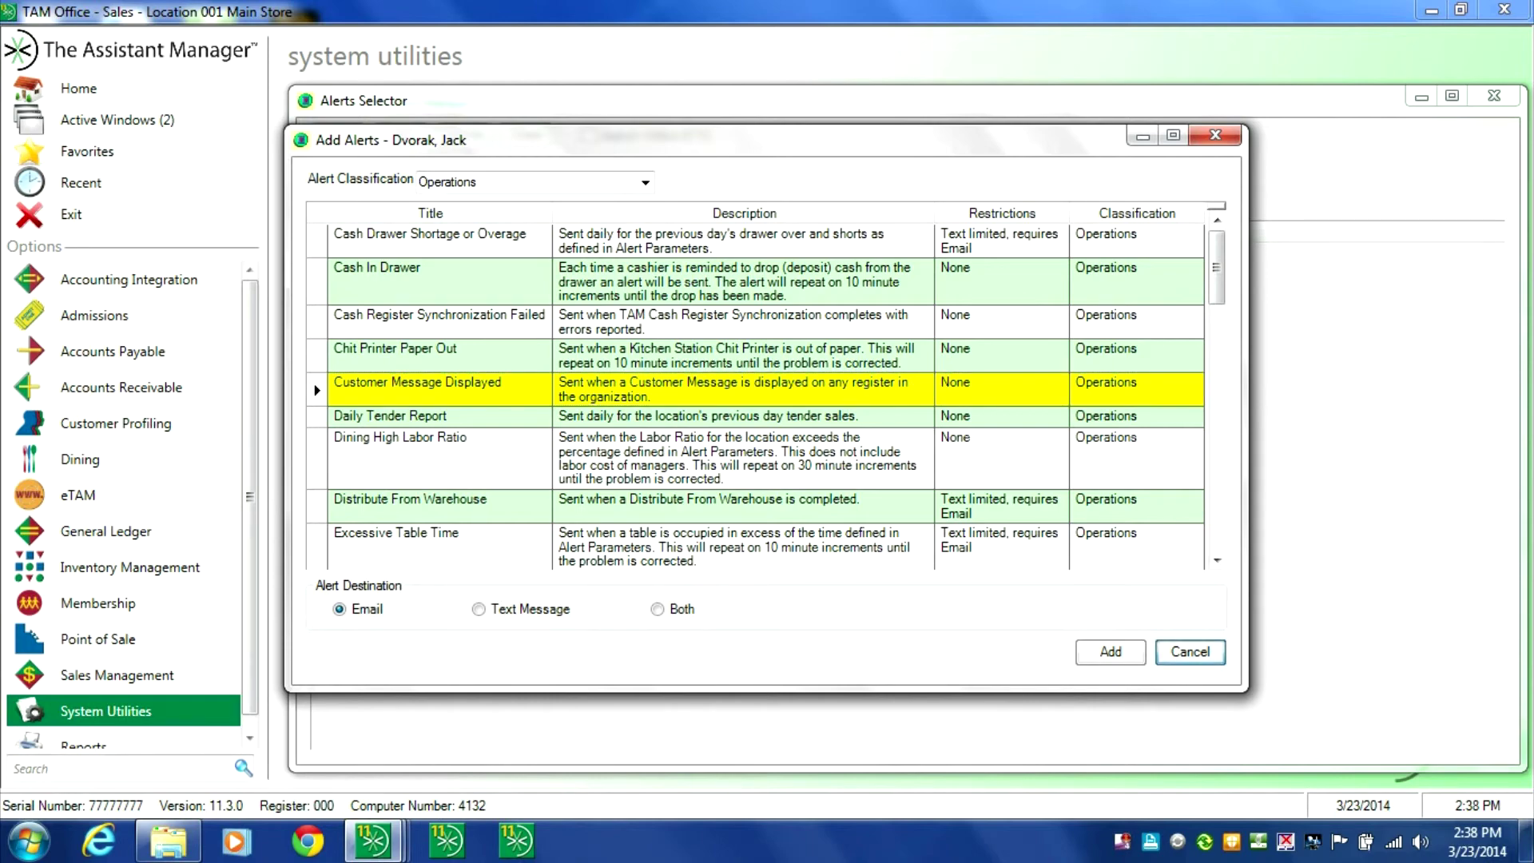
{"action": "left_click", "coordinate": [1189, 651]}
{"action": "left_click", "coordinate": [968, 584]}
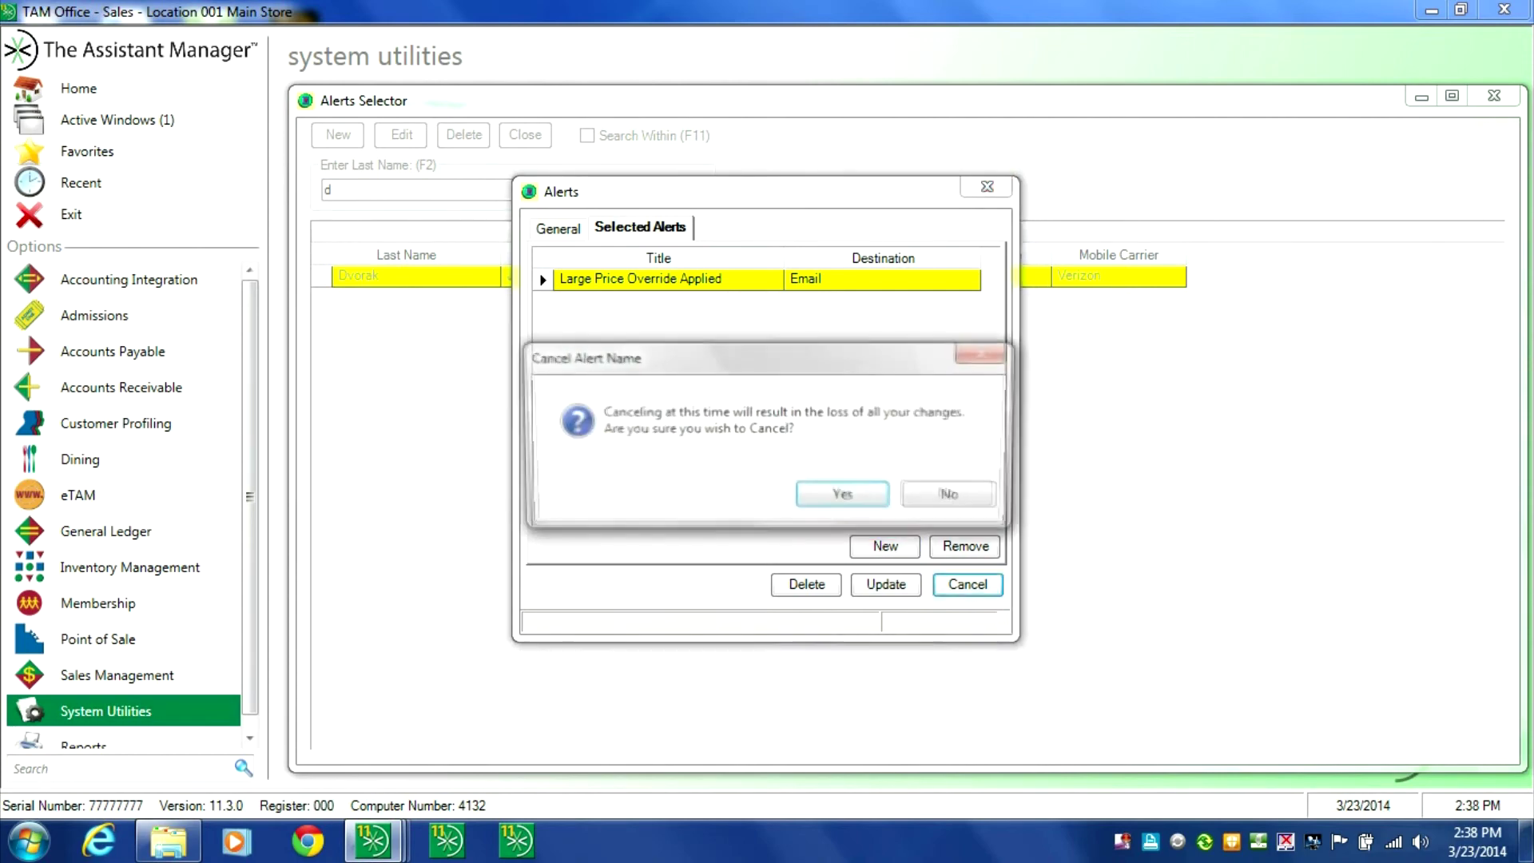
{"action": "left_click", "coordinate": [839, 490]}
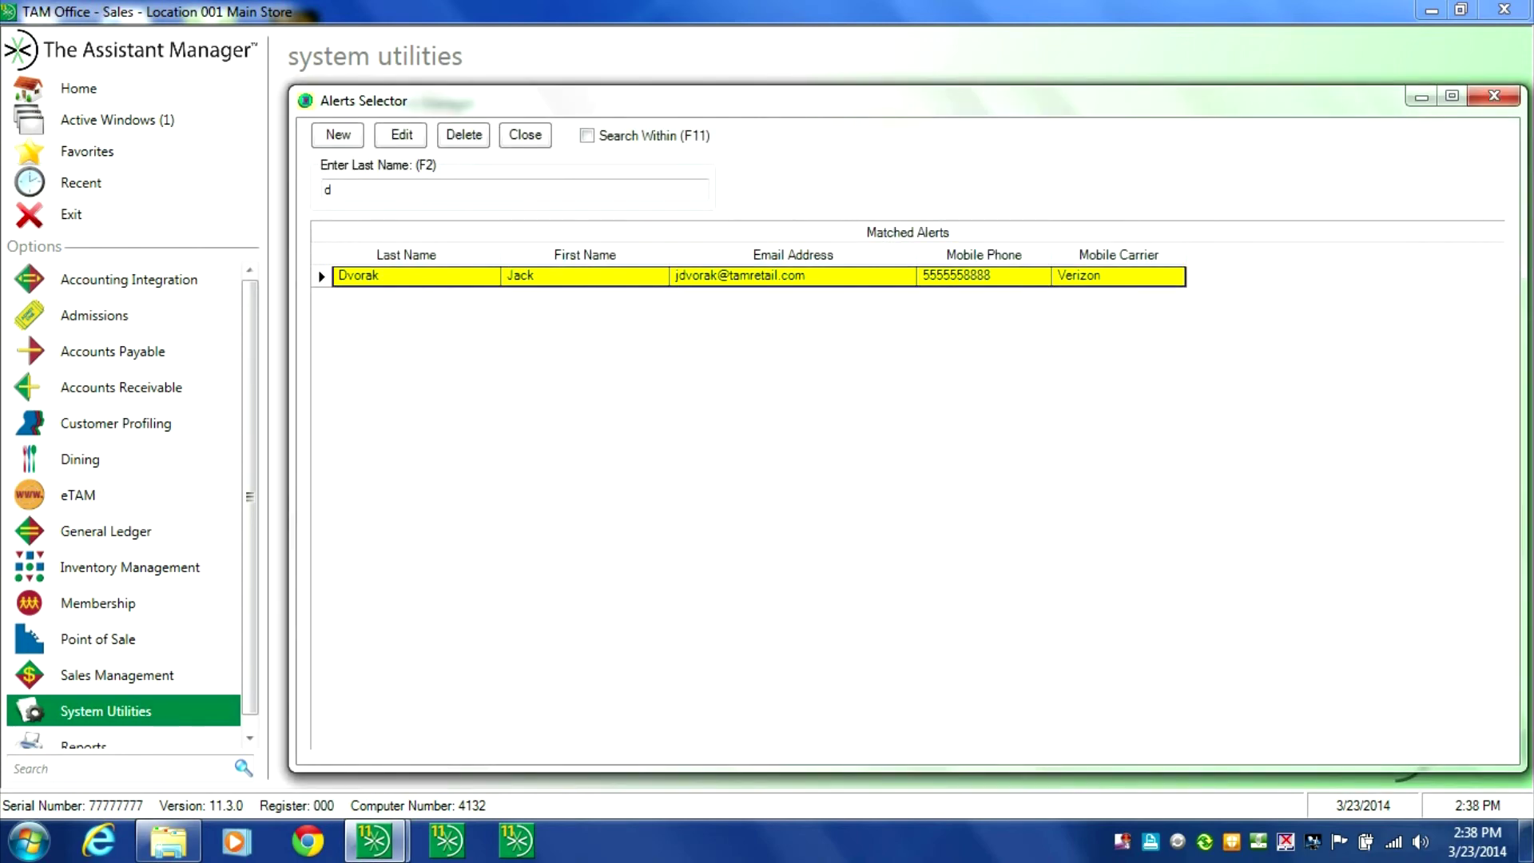